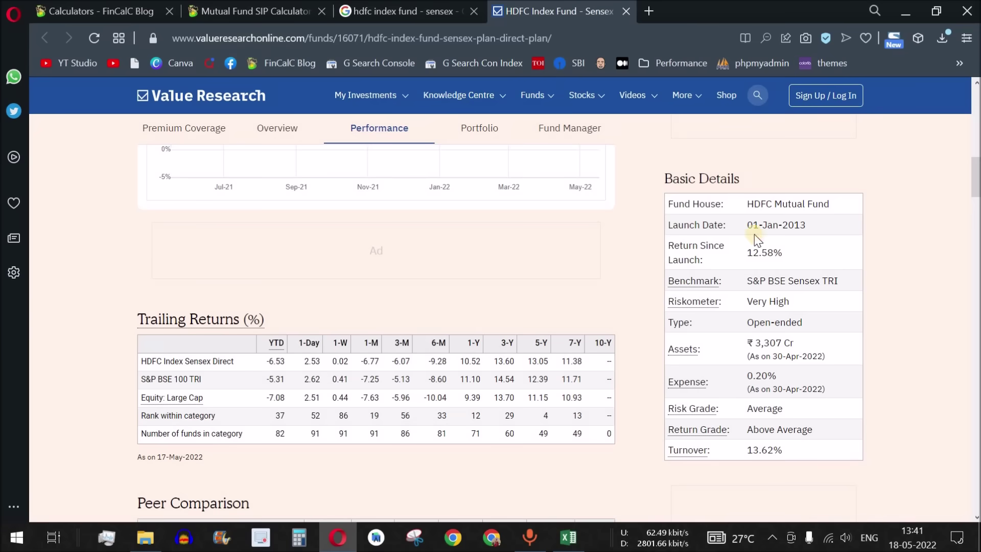
Examine the launch date and the return since launch in the HDFC Index Fund's Basic Details.
left_click_drag(750, 225, 812, 226)
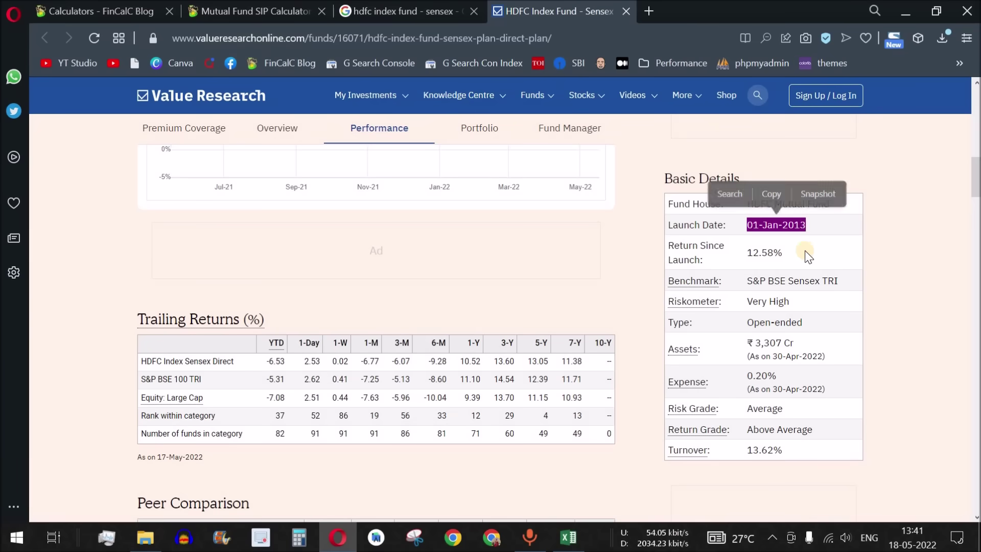
left_click(812, 226)
left_click_drag(683, 246, 789, 253)
left_click(793, 265)
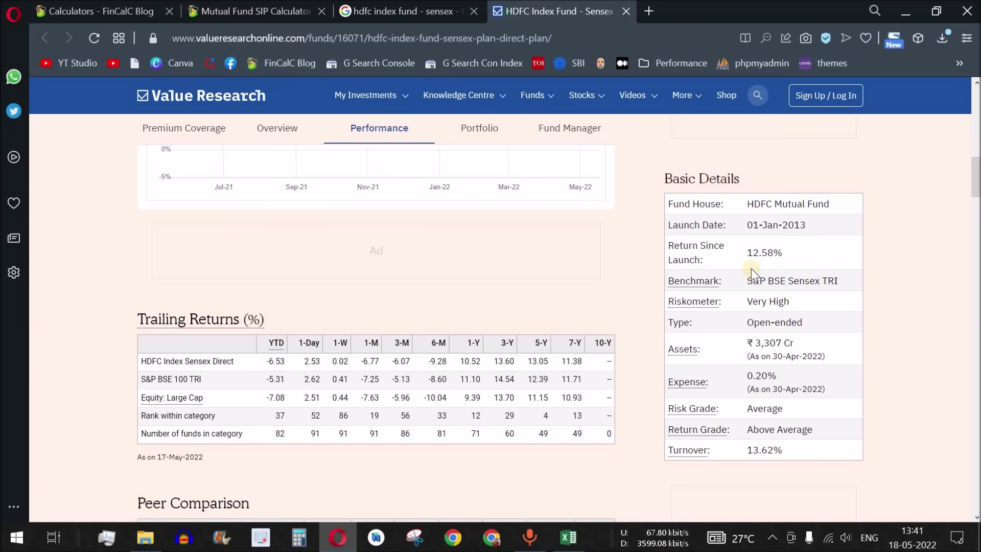
left_click_drag(750, 253, 789, 252)
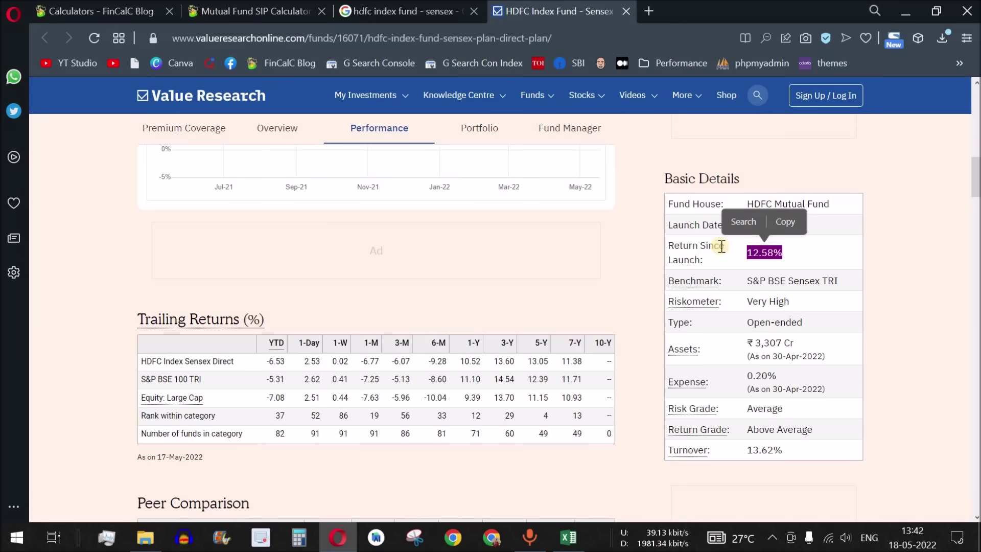
left_click(801, 261)
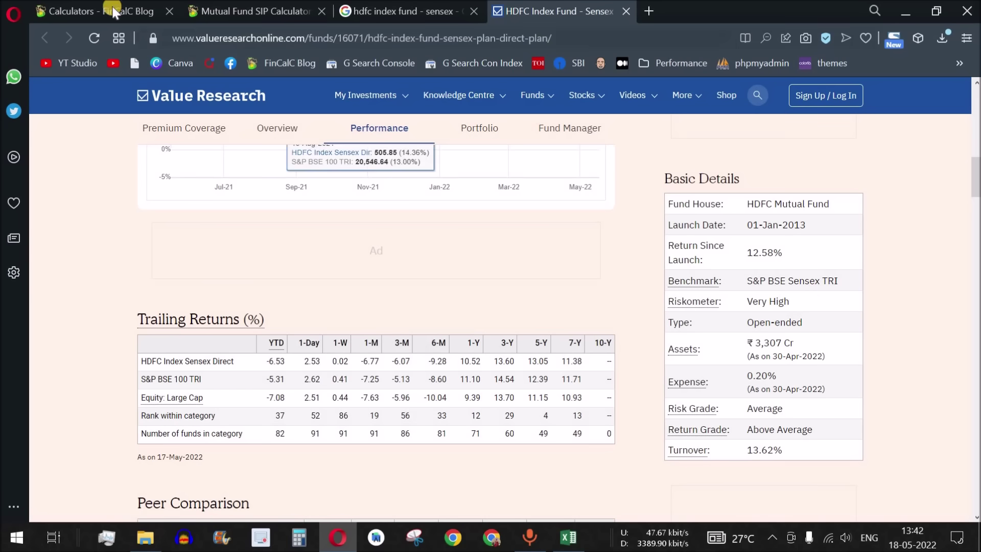
Set the expected returns to 10% in the Mutual Fund SIP Calculator.
left_click(258, 9)
left_click_drag(158, 254, 132, 254)
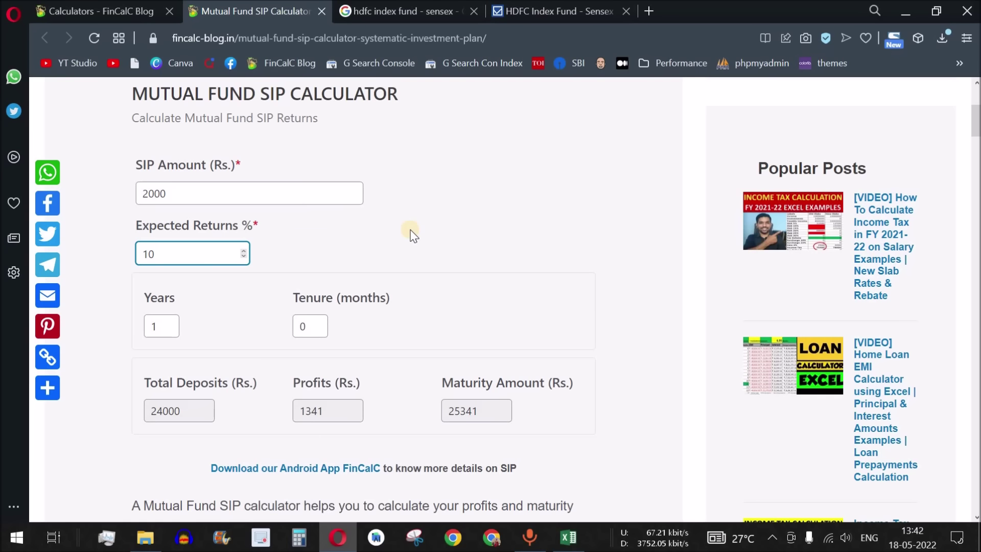
left_click(118, 323)
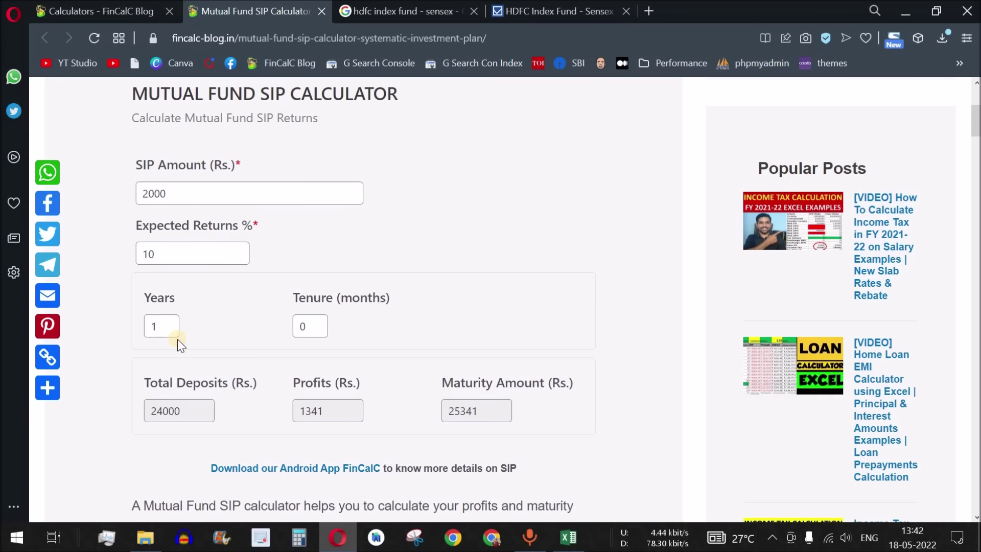
Review the Excel sheet's Maturity Amount column and year 1 row, and examine the calculator's one-year deposits and profits.
left_click(568, 538)
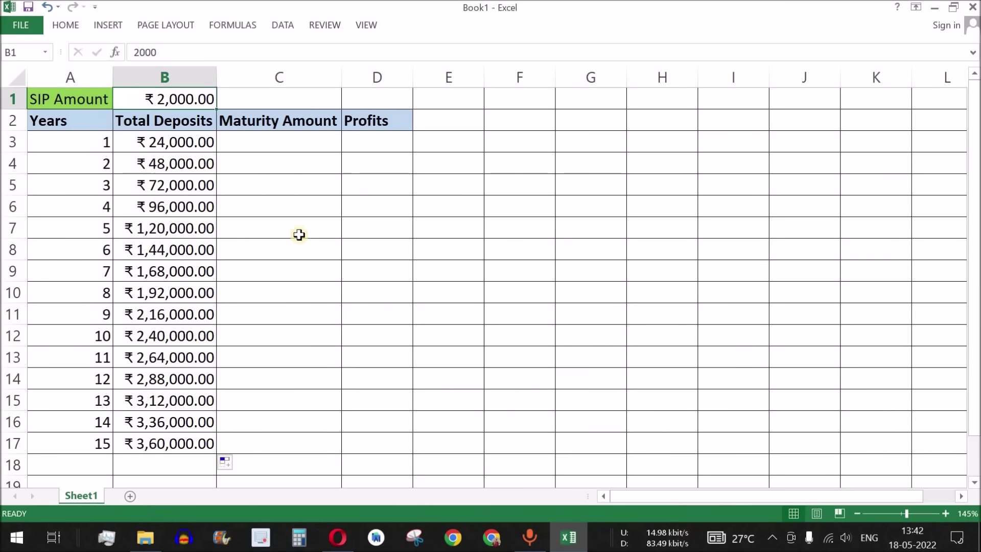
left_click_drag(278, 138, 281, 438)
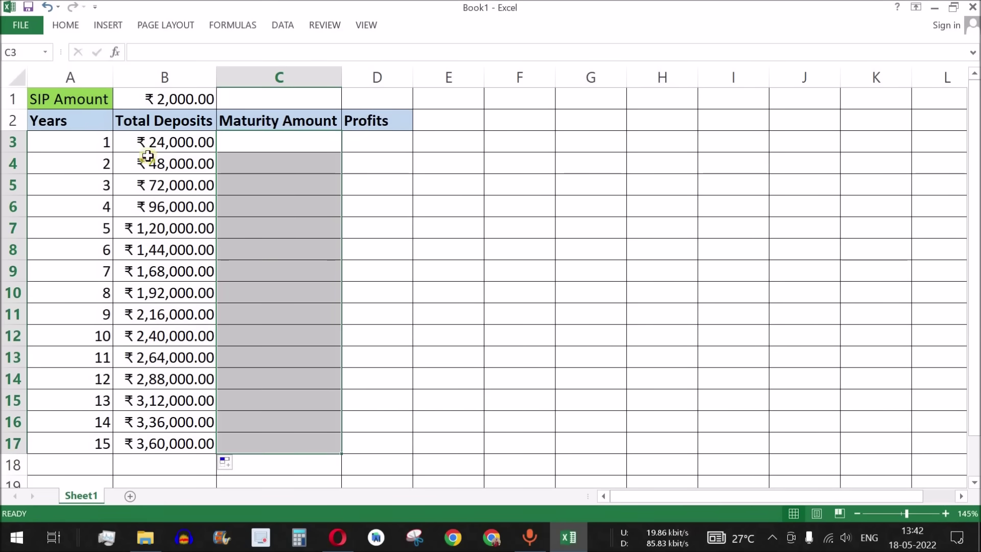
left_click(100, 144)
key("alt+Tab")
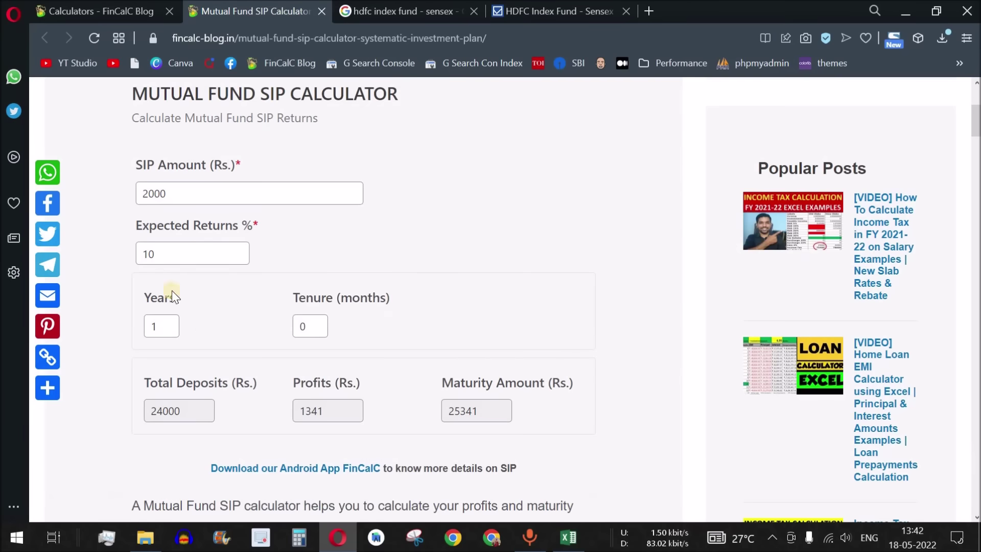
double_click(157, 408)
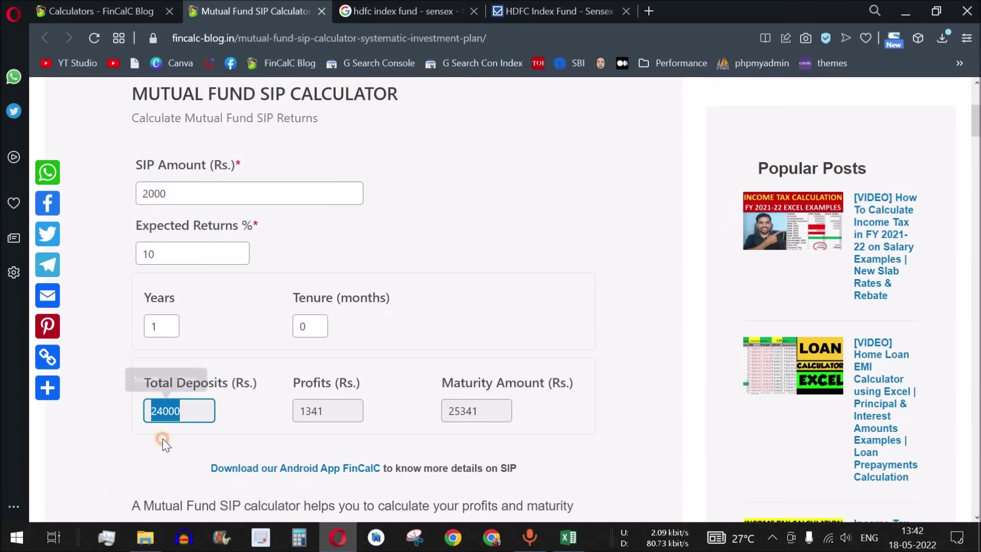
double_click(314, 410)
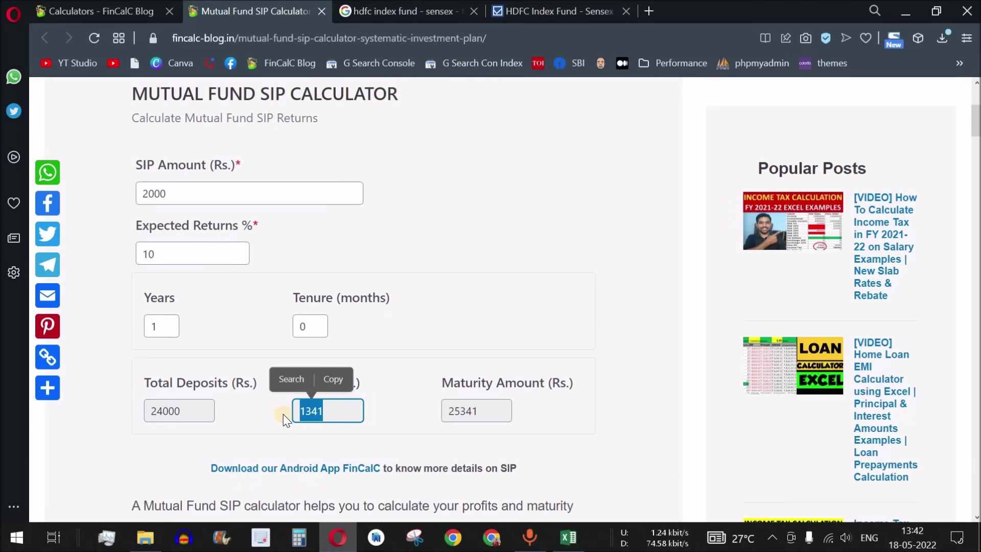
Copy the one-year maturity amount of 25341 from the calculator into cell C3 of the Excel sheet.
double_click(484, 411)
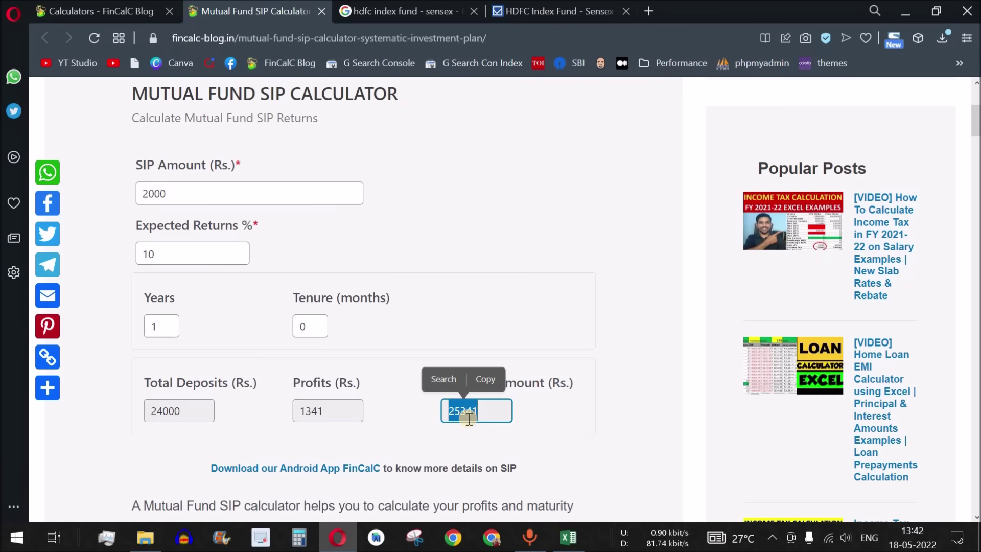
left_click(484, 379)
key("alt+Tab")
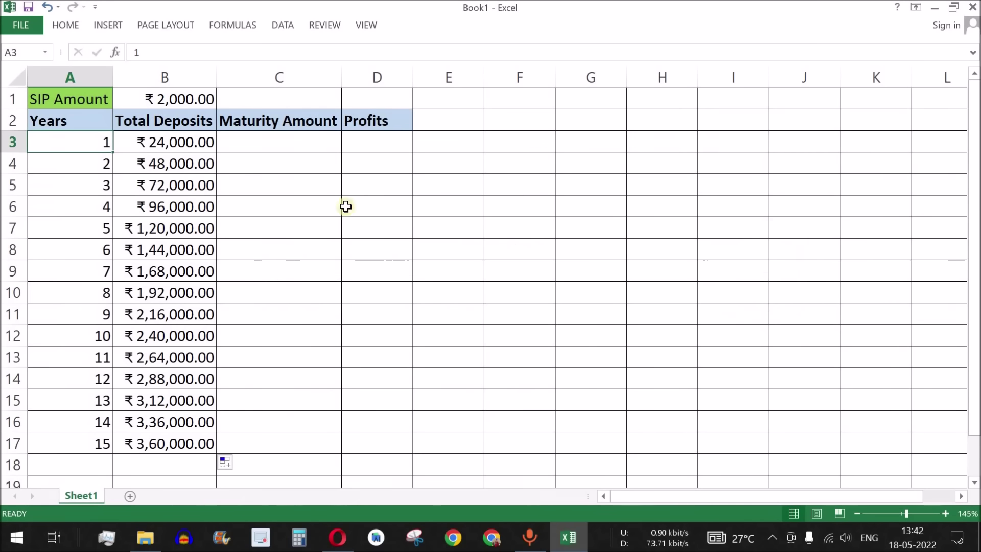
left_click(286, 141)
key("ctrl+v")
key("Return")
left_click(313, 148)
Calculate the year 1 profit in D3 with the formula =C3-B3.
left_click(387, 139)
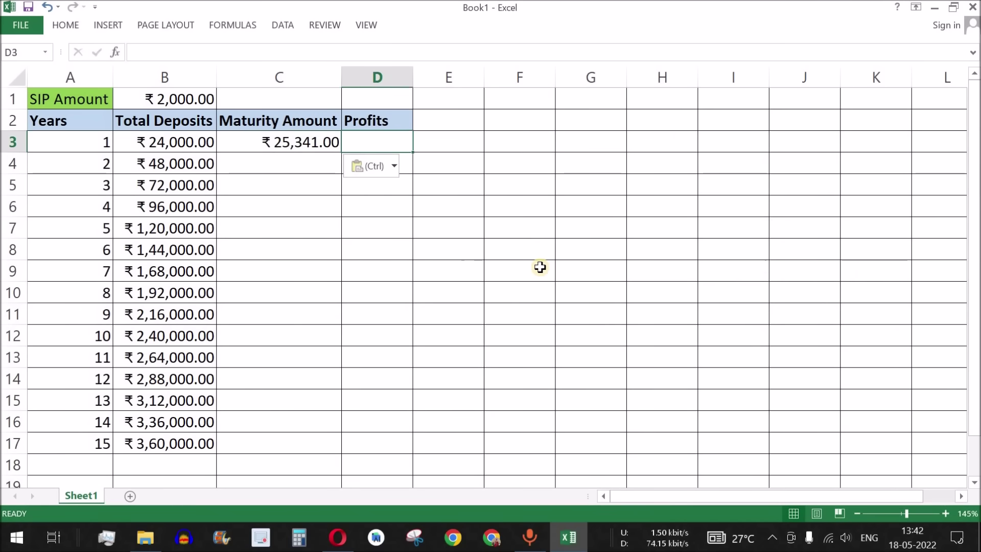
type("=")
key("Left")
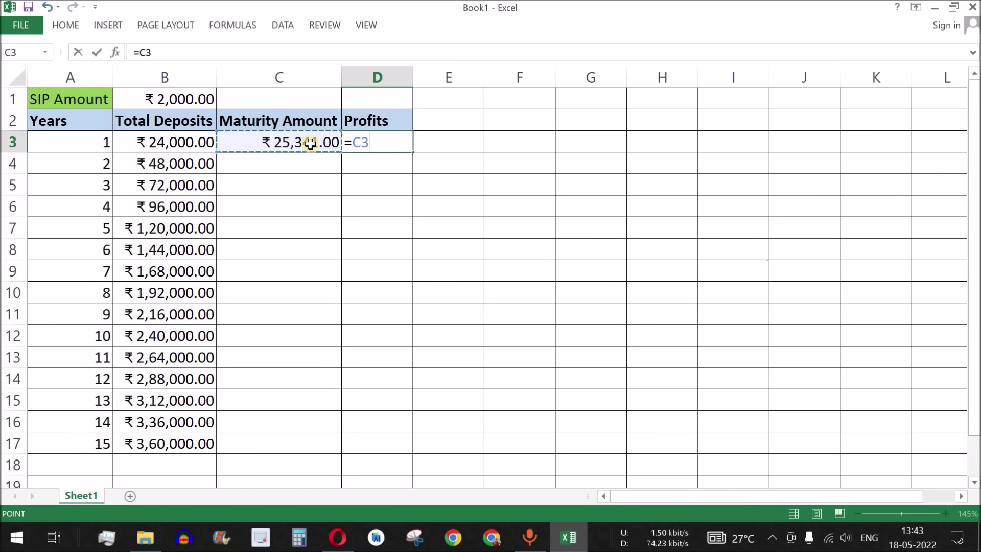
type("-")
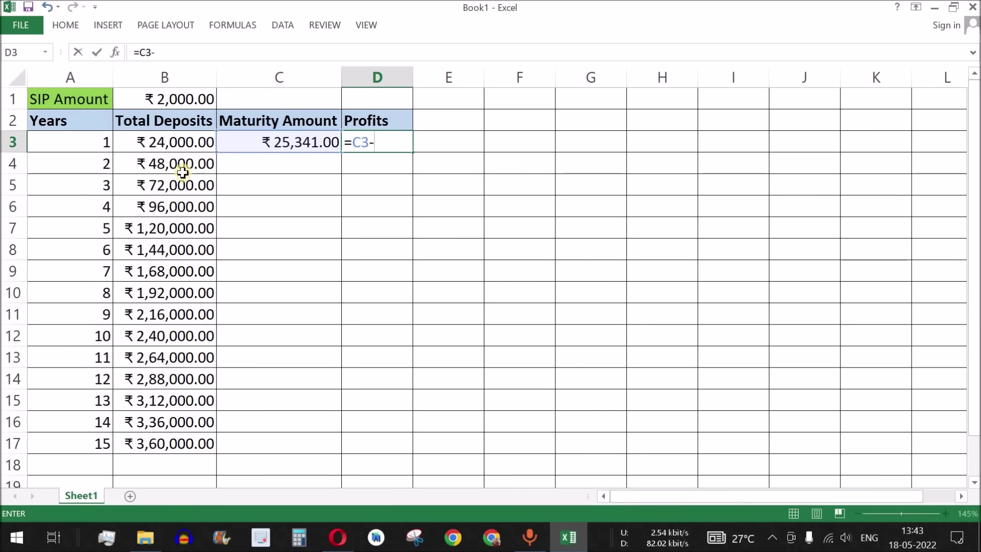
left_click(174, 145)
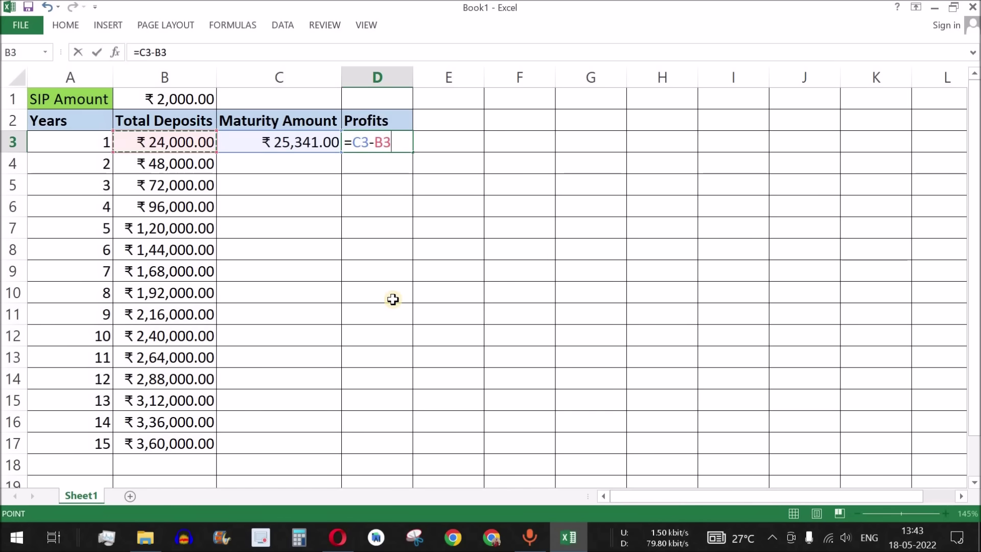
key("Return")
key("Up")
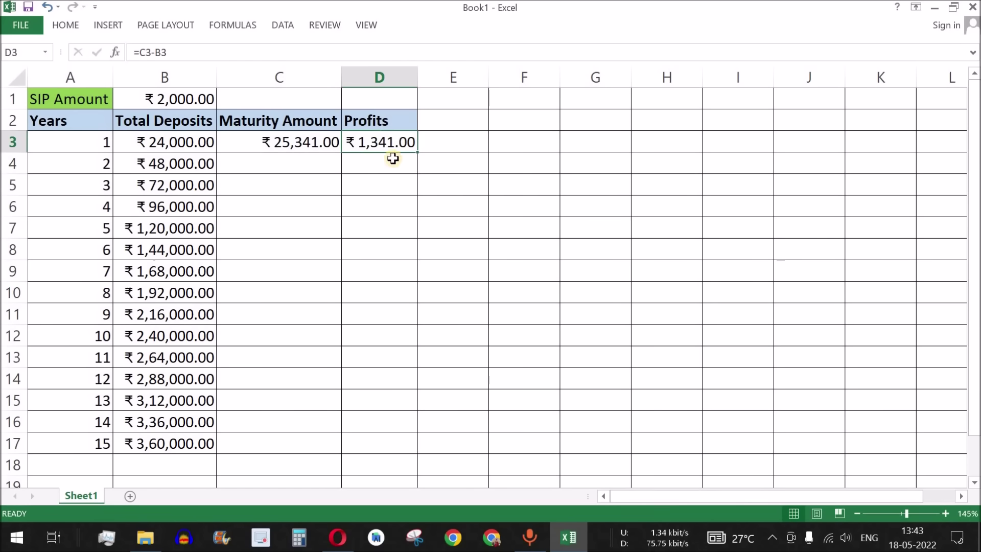
Check the sheet's year 1 profit against the profits value in the browser's SIP calculator.
key("alt+Tab")
double_click(319, 411)
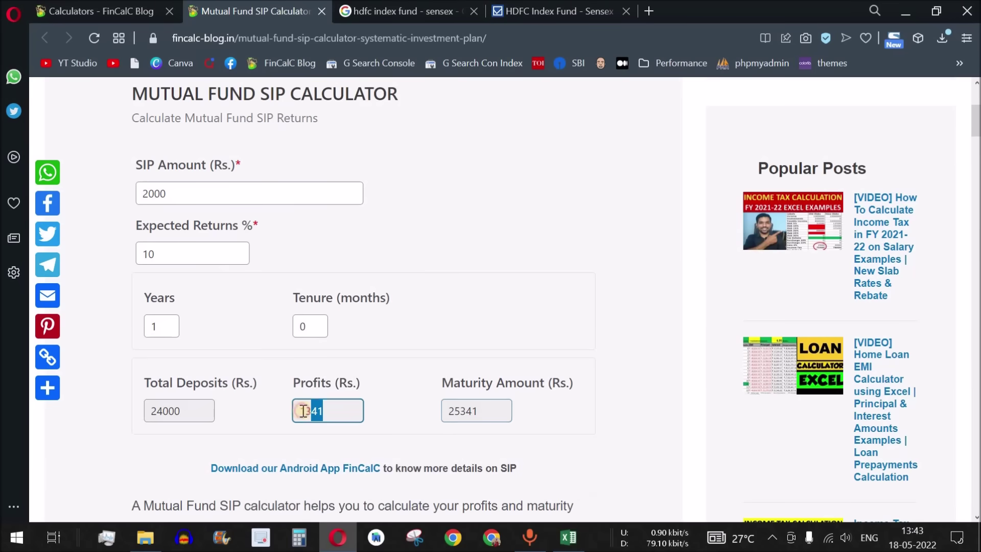
key("ctrl+c")
left_click(352, 425)
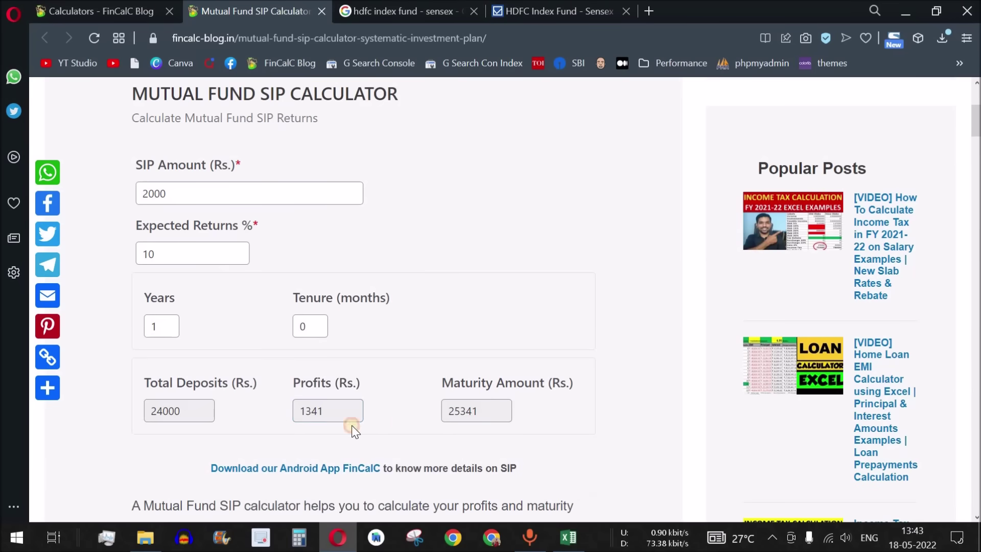
Set the calculator's years to 2 and review the total deposits, profits and maturity amount.
left_click(174, 323)
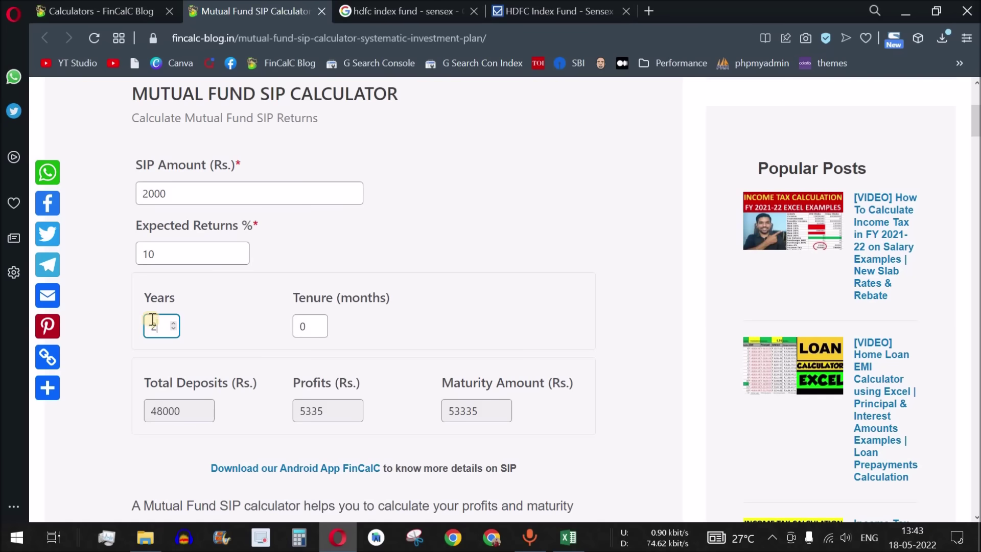
double_click(192, 409)
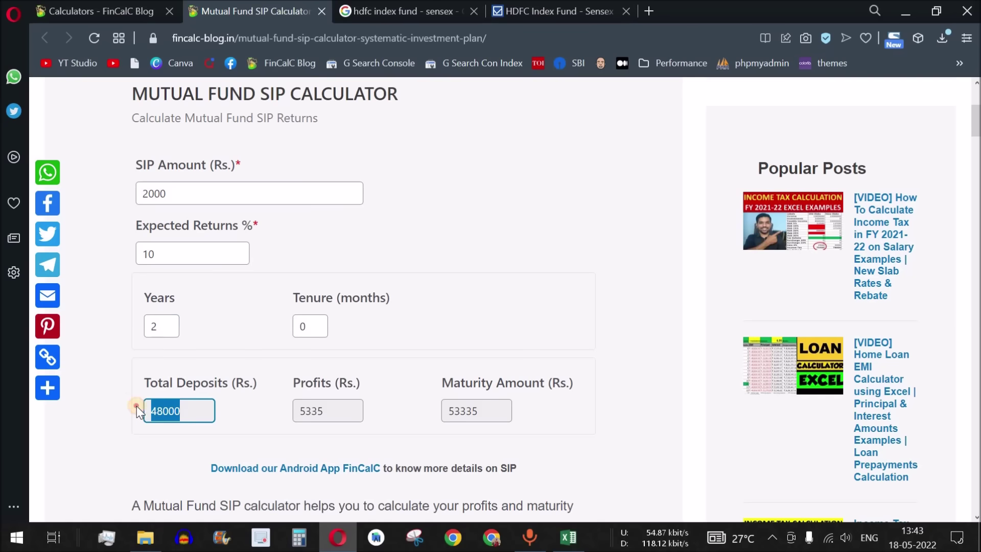
double_click(306, 421)
double_click(470, 410)
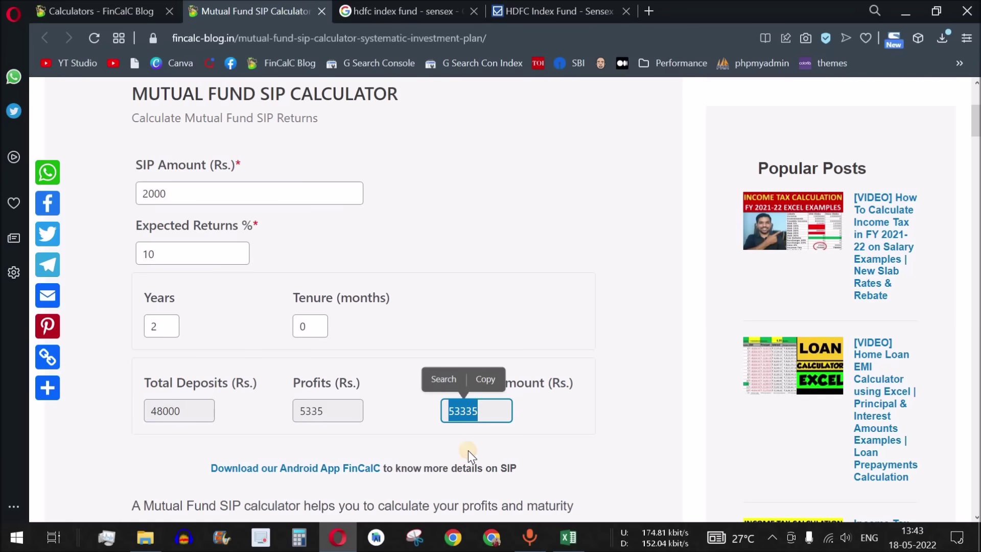
left_click(629, 401)
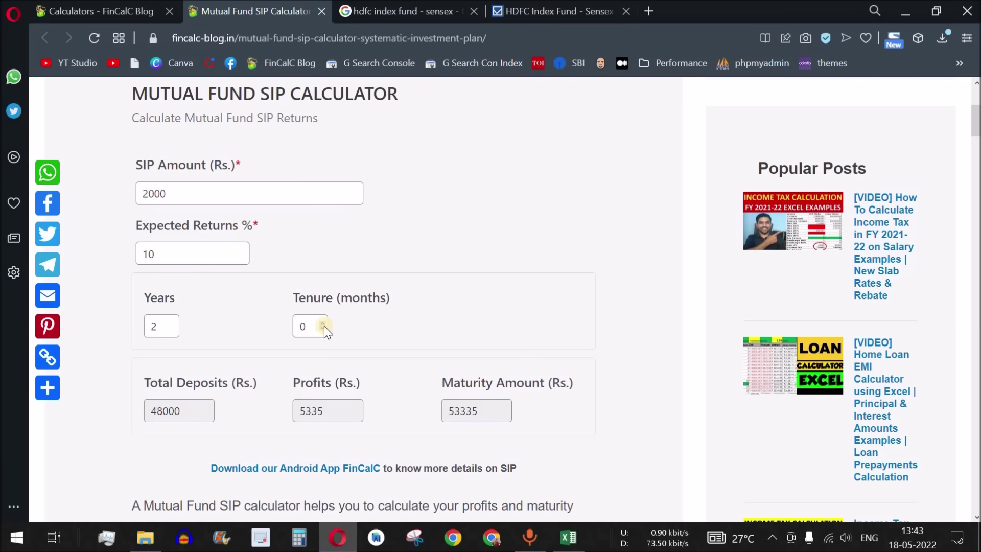
Try adding a tenure of 6 months to the 2 years in the calculator.
double_click(160, 326)
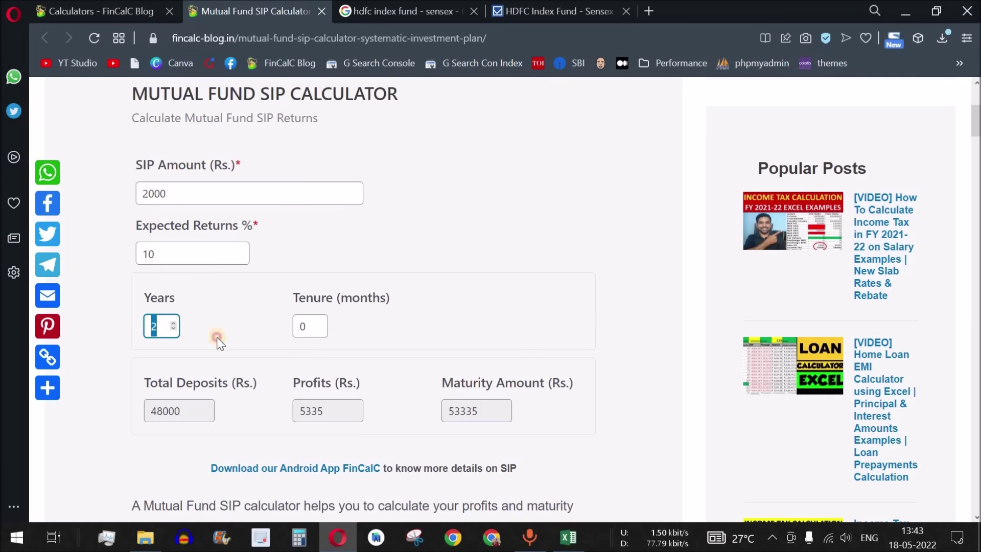
left_click(448, 317)
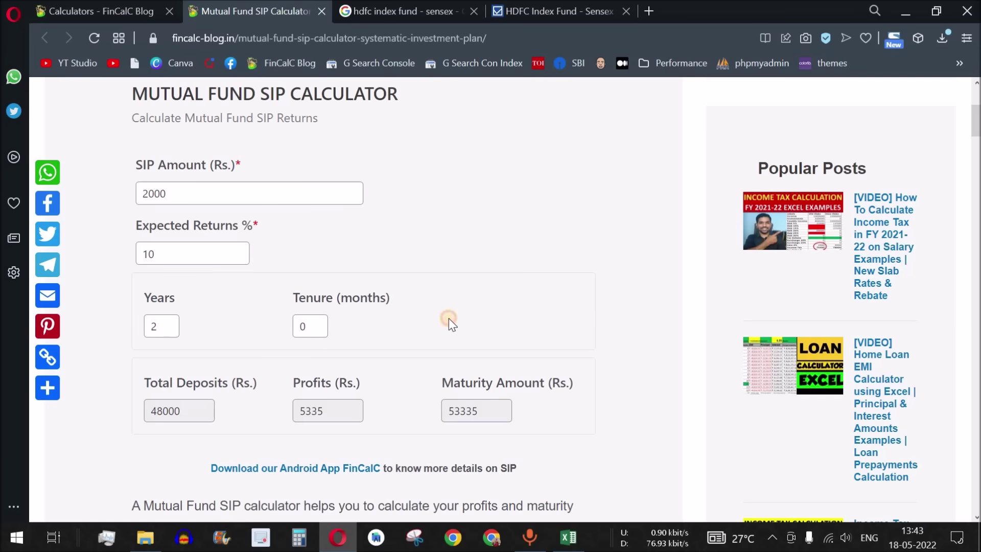
left_click(323, 322)
left_click(323, 322)
left_click(323, 322)
left_click(323, 322)
left_click(322, 321)
left_click(323, 321)
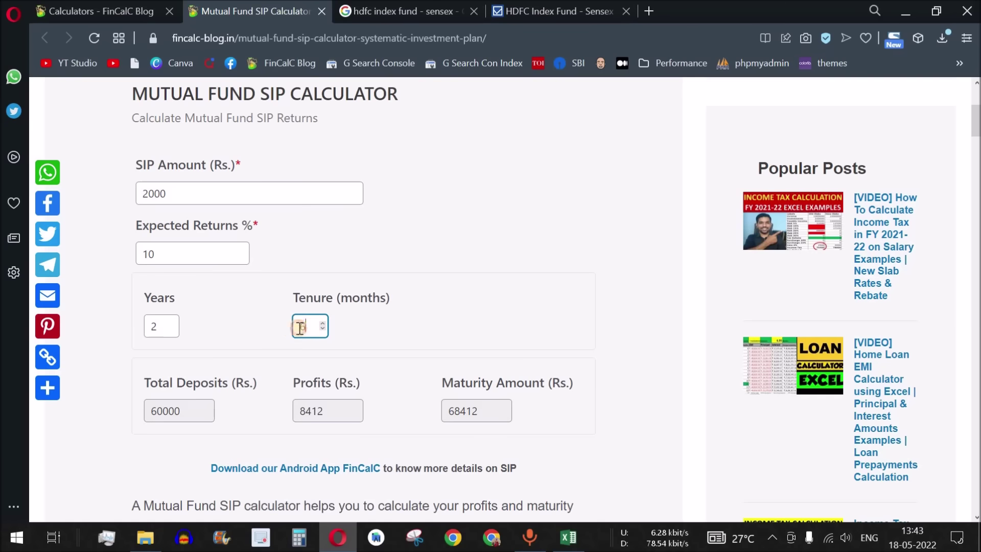
left_click(417, 327)
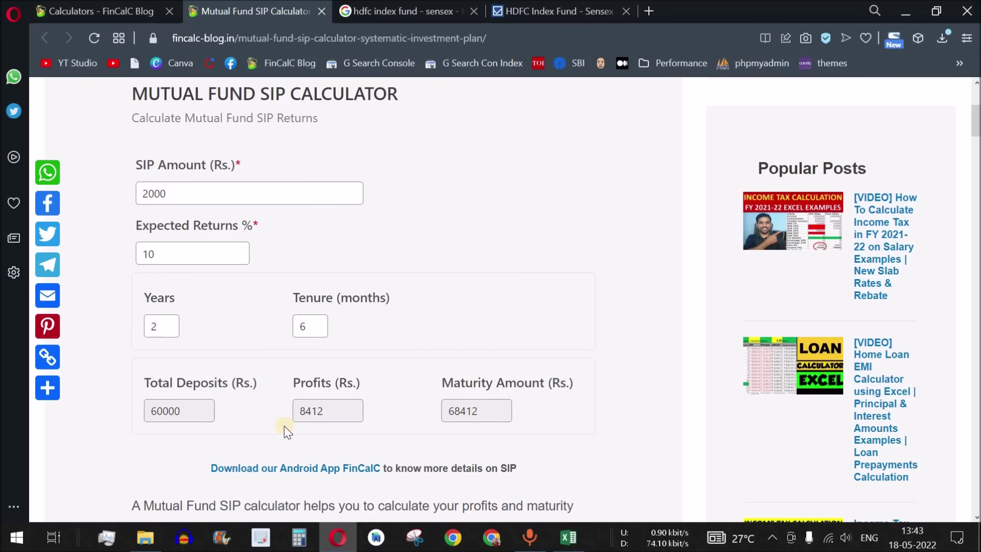
Review the deposits, profits and maturity amount for the extended tenure, and set the tenure months back to 0.
left_click_drag(180, 410, 150, 411)
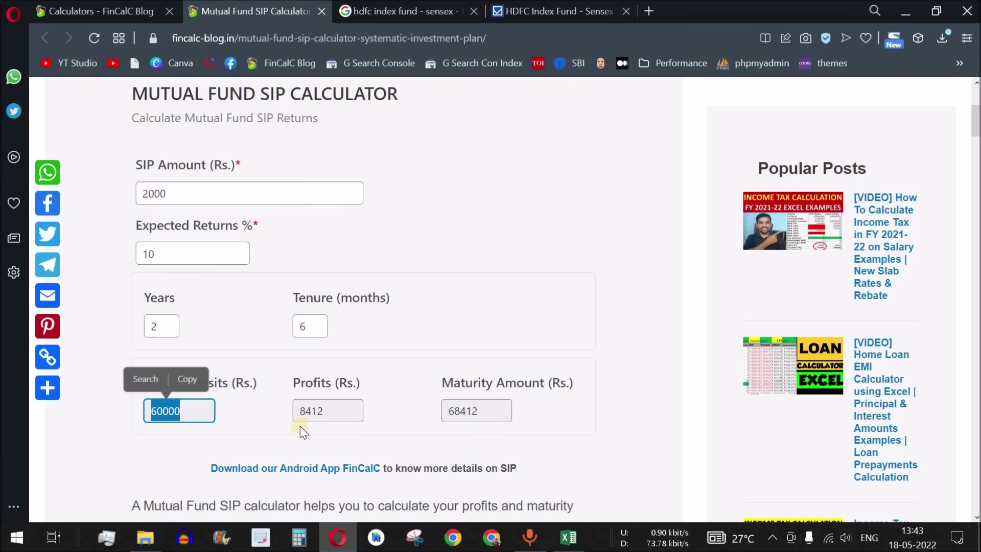
double_click(322, 413)
left_click_drag(438, 411, 480, 411)
double_click(305, 325)
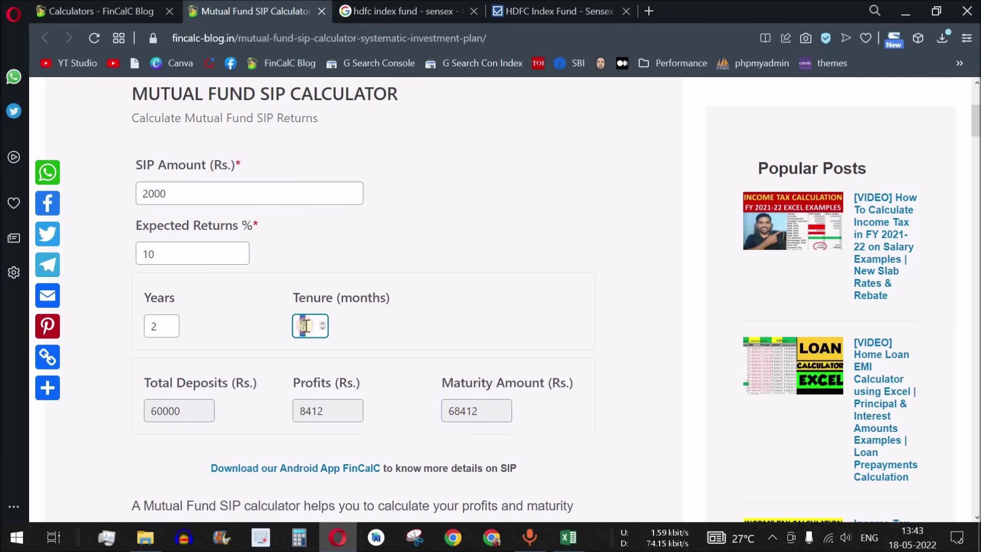
left_click(487, 400)
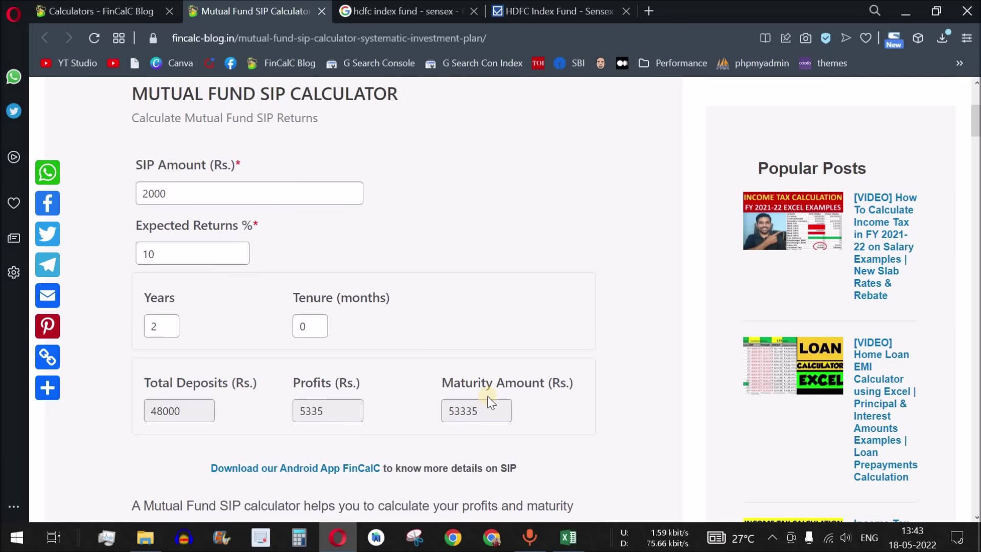
Copy the two-year maturity amount of 53335 from the calculator into cell C4 of the Excel sheet.
left_click_drag(484, 414, 434, 411)
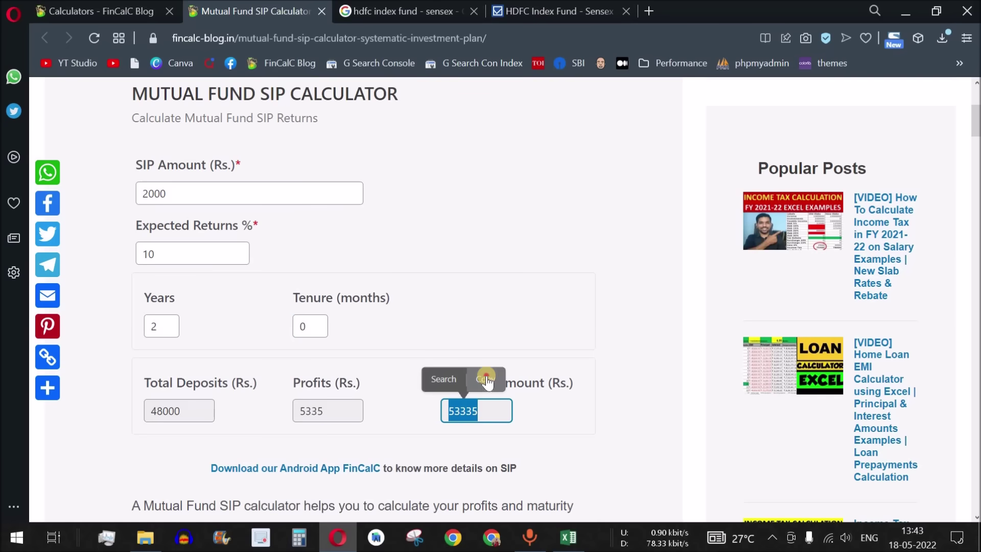
key("alt+Tab")
left_click(307, 167)
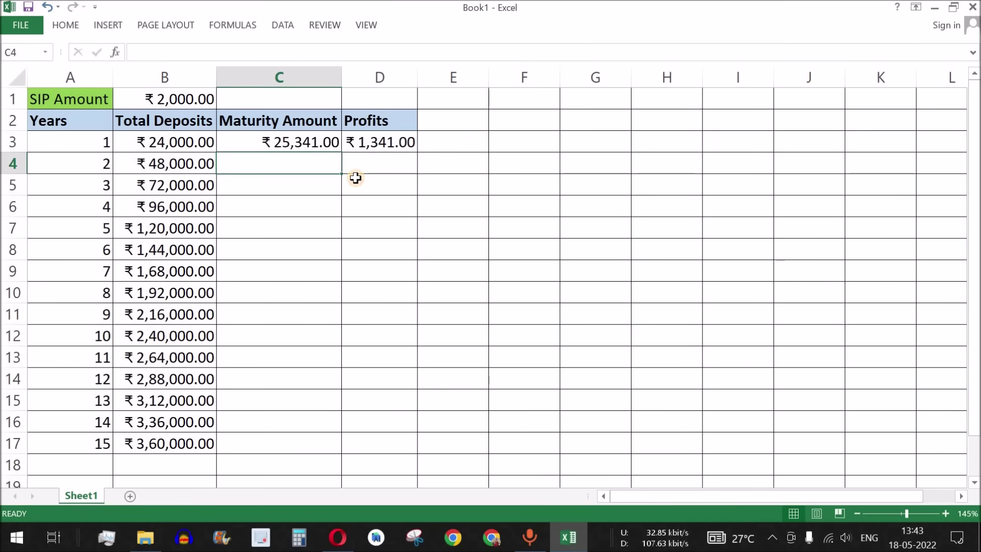
key("ctrl+v")
Fill the profit formula from D3 down to D4 and check the year 2 profit against the browser's calculator.
left_click(384, 142)
left_click_drag(416, 152, 417, 170)
left_click(384, 161)
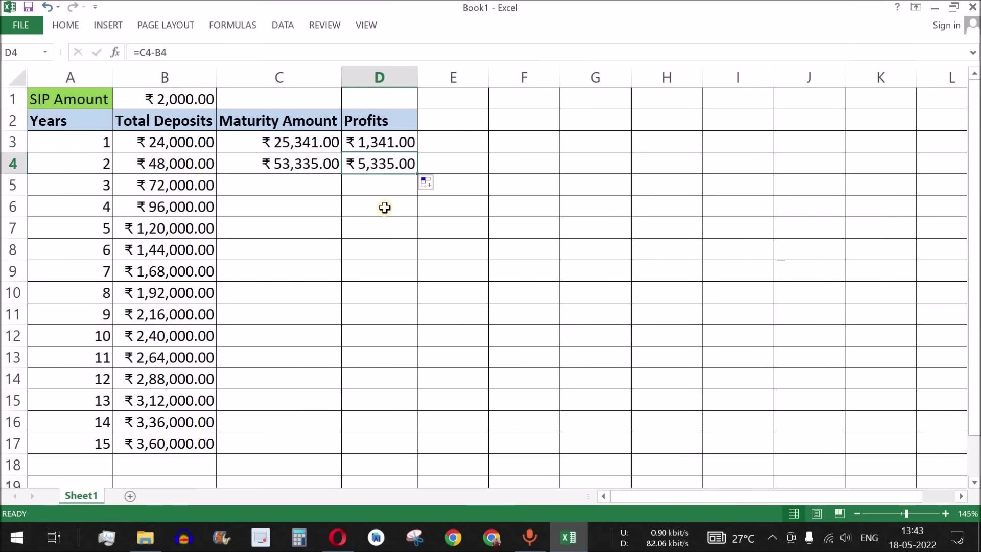
key("alt+Tab")
double_click(325, 416)
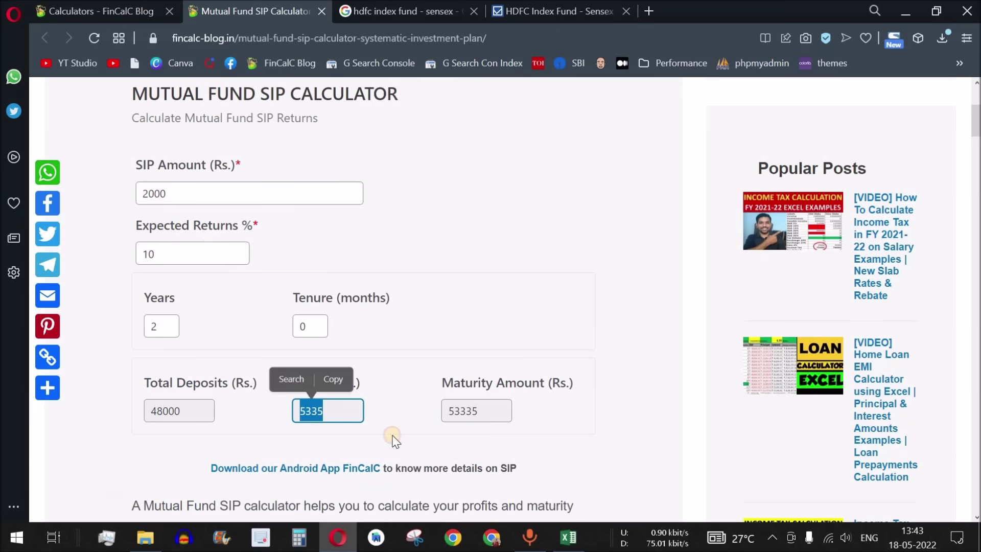
Set the calculator's tenure to 3 years and copy the maturity amount of 84260 into cell C5 of the Excel sheet.
key("alt+Tab")
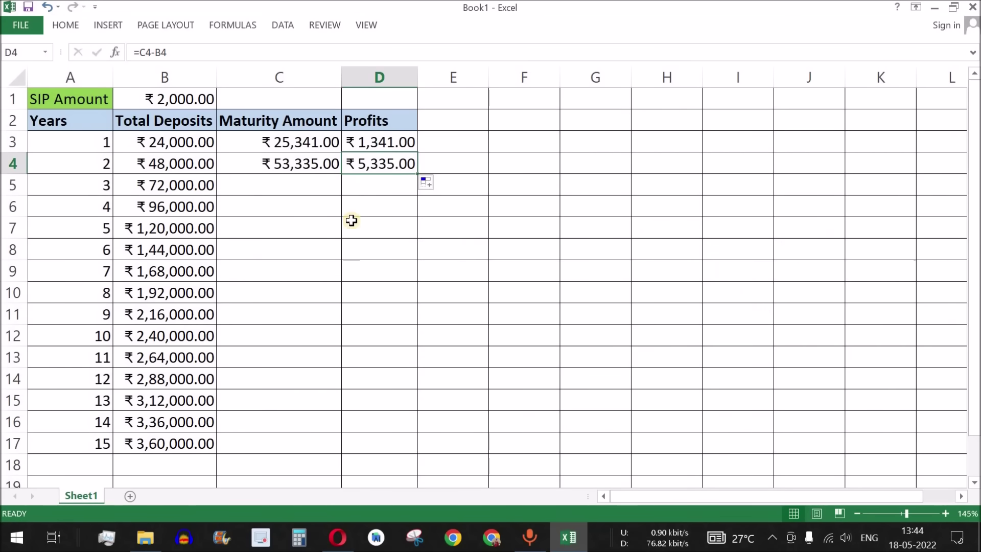
key("alt+Tab")
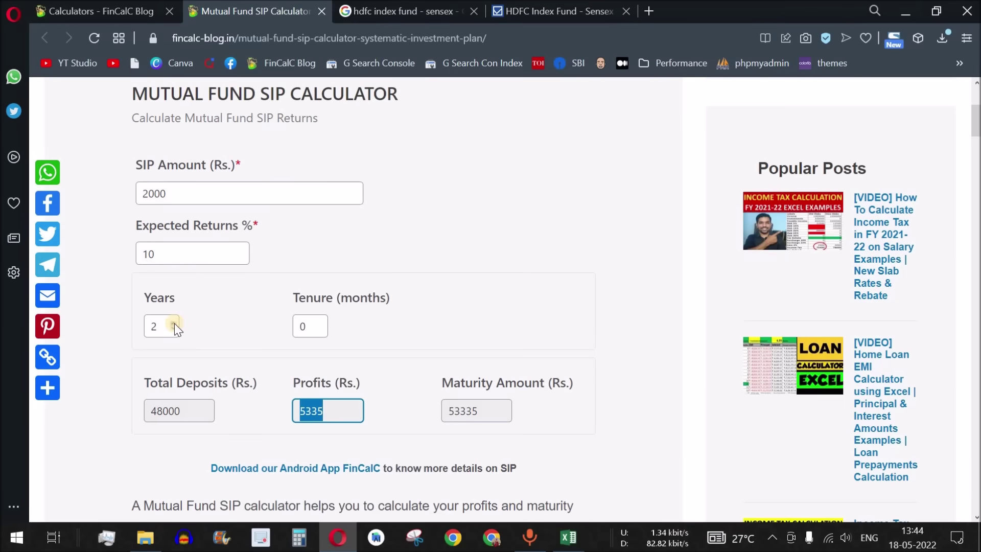
left_click(174, 323)
double_click(478, 410)
key("ctrl+c")
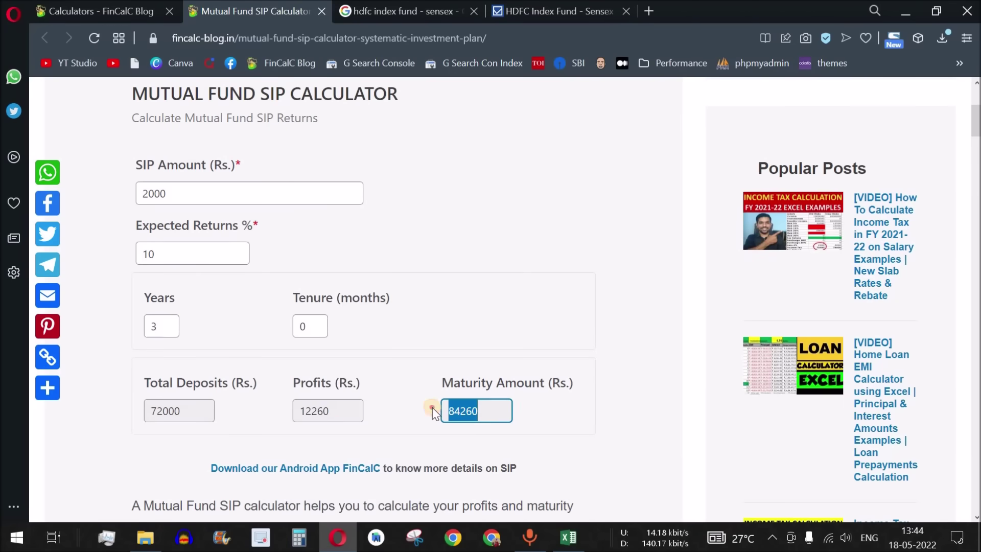
left_click(488, 378)
key("alt+Tab")
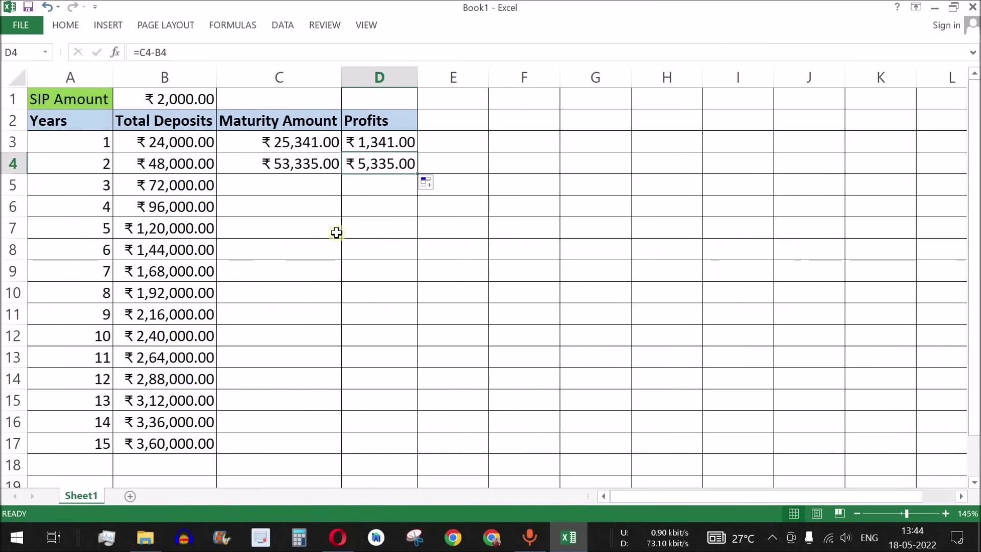
left_click(310, 186)
key("ctrl+v")
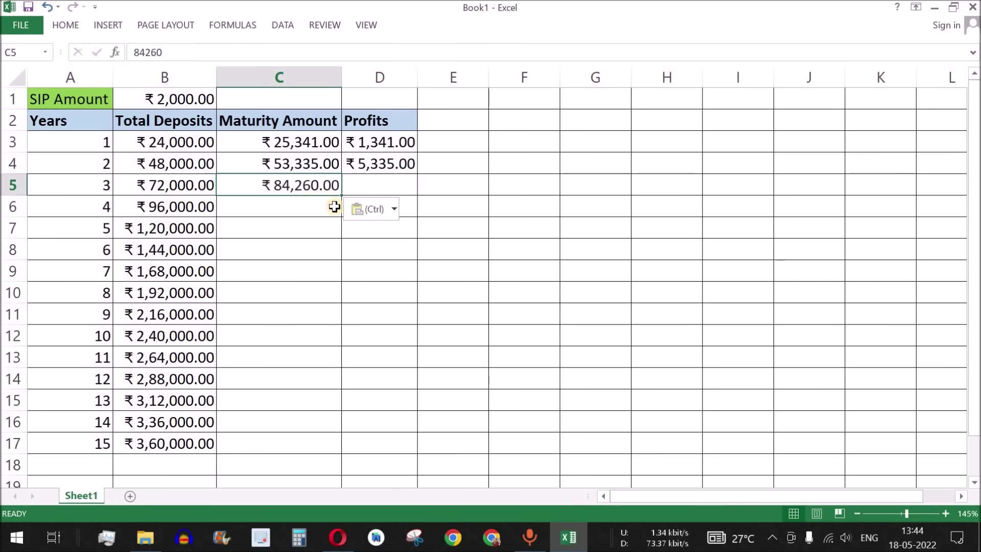
Fill the profit formula from D4 down to D5 and autofit the width of the Profits column.
left_click(383, 162)
left_click_drag(417, 174, 416, 190)
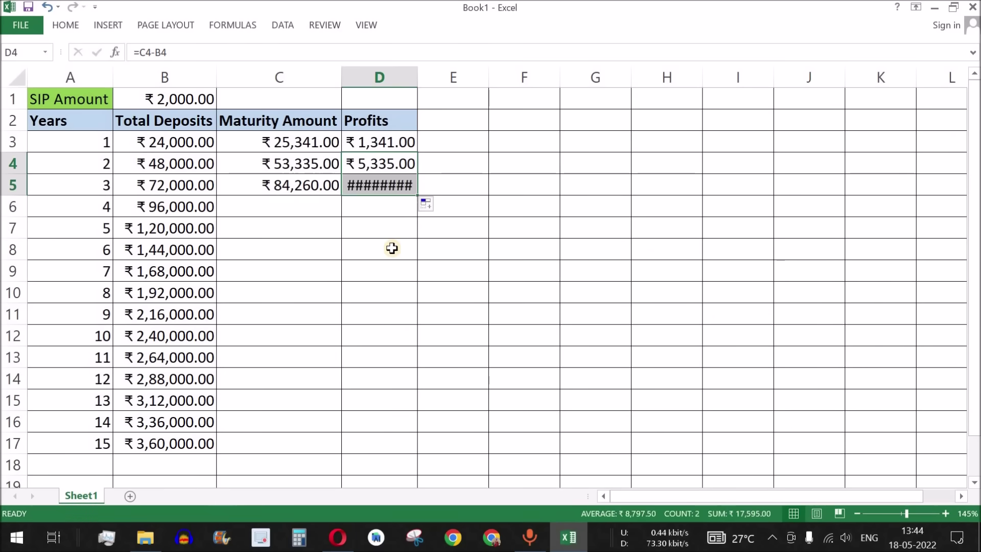
left_click(385, 185)
double_click(418, 76)
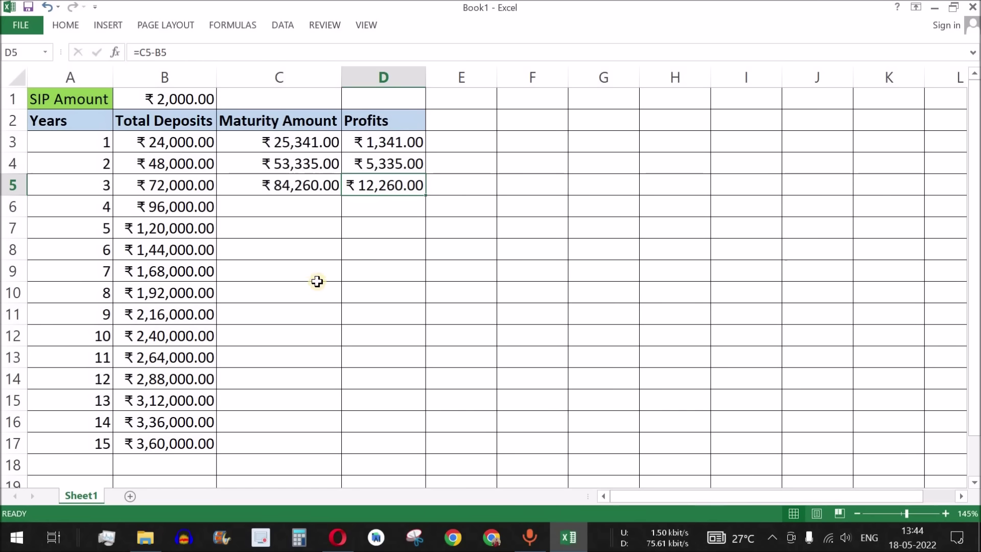
Look over the table rows for years 4 to 15 and go to the year 4 maturity cell, C6.
left_click(99, 208)
left_click_drag(94, 252, 366, 444)
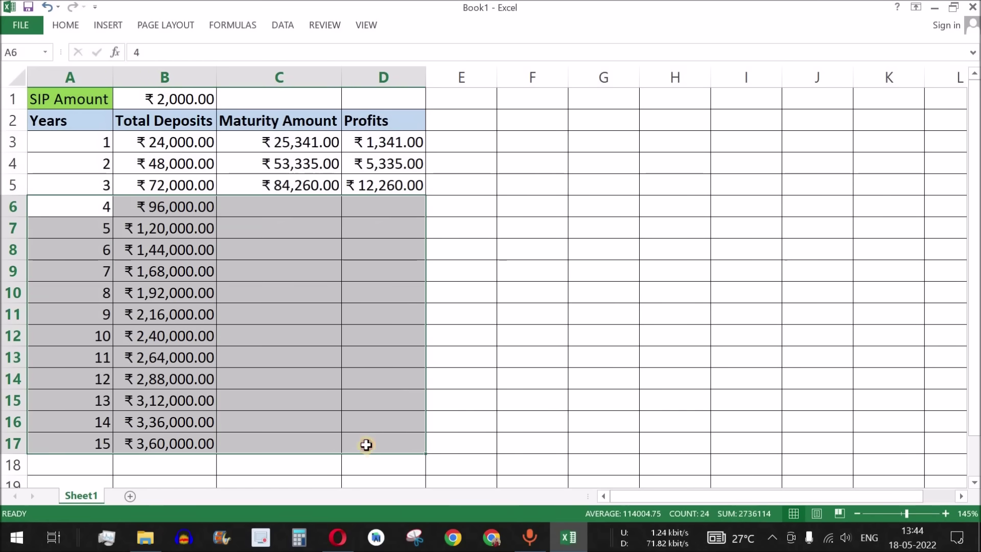
left_click(307, 207)
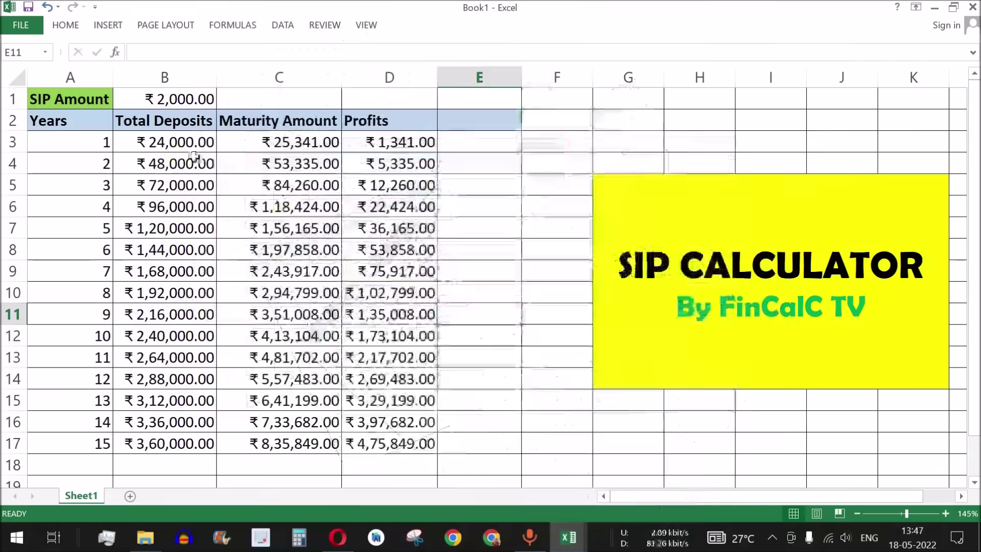
Review the completed 15-year table, comparing the deposits, maturity amounts and profits with the SIP amount in B1.
left_click_drag(139, 138, 423, 445)
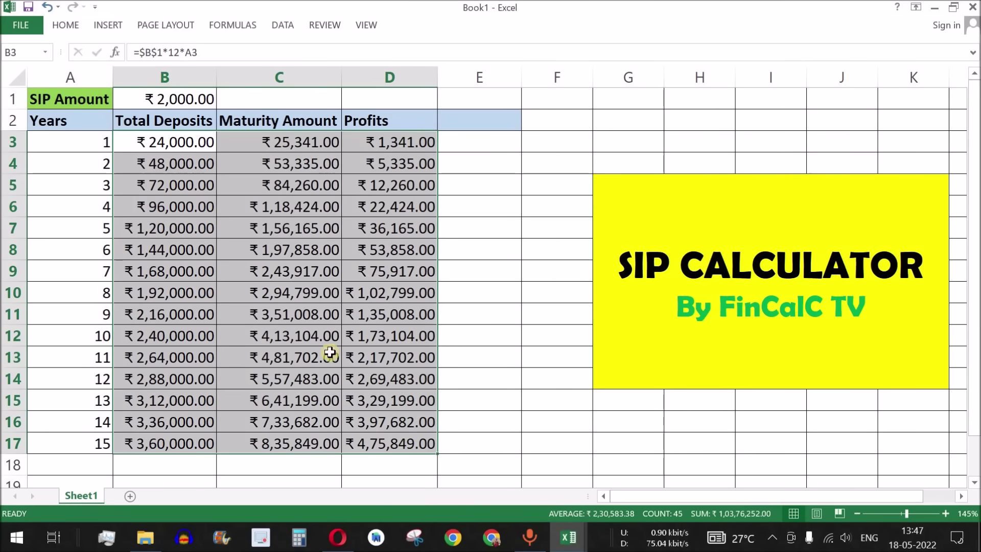
left_click(286, 443)
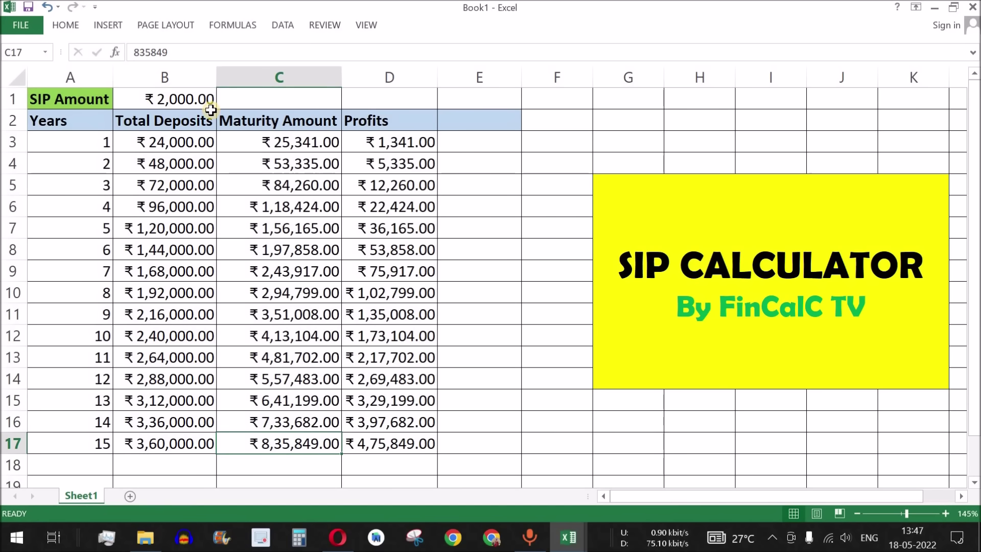
left_click_drag(93, 443, 377, 445)
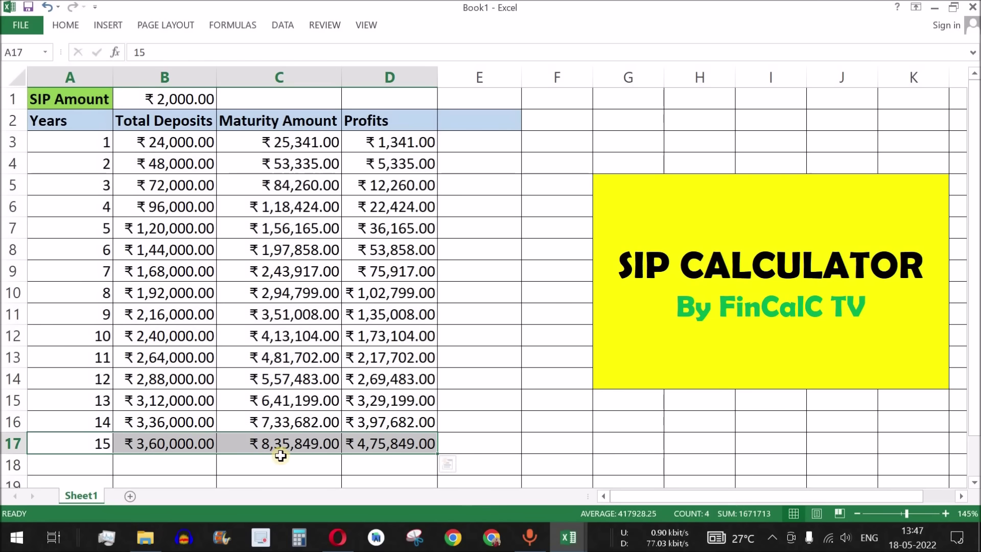
left_click(322, 452)
left_click(182, 101)
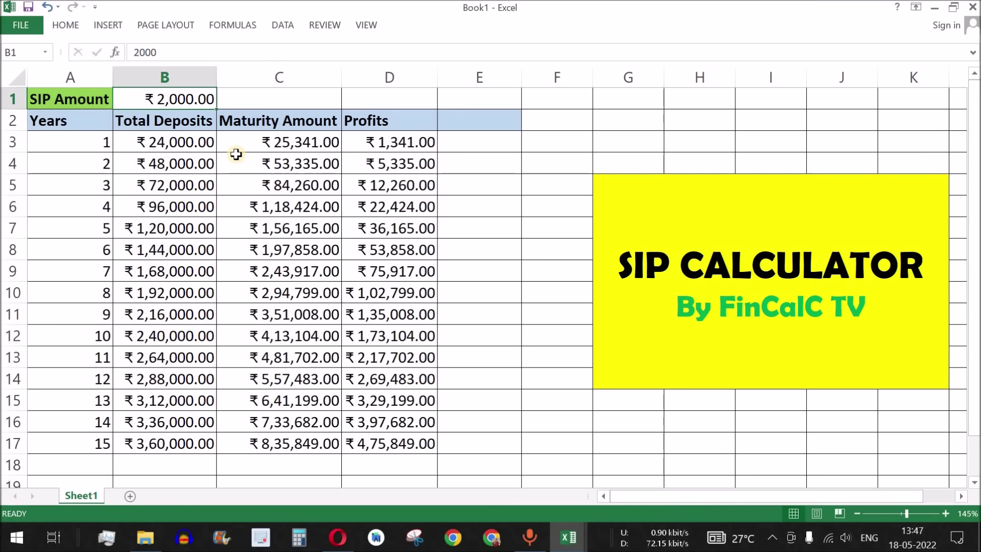
left_click_drag(153, 143, 158, 292)
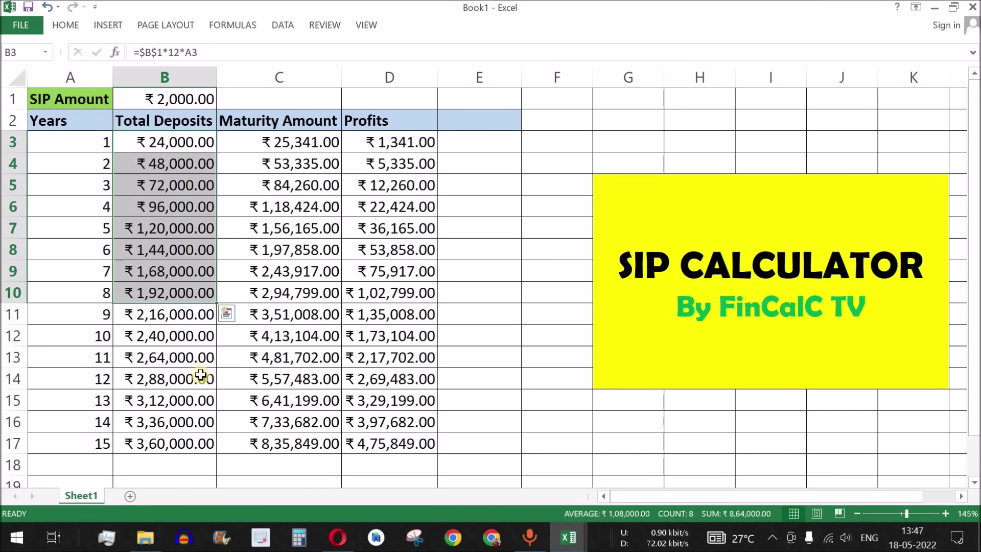
left_click_drag(299, 210, 318, 439)
Switch to the Opera browser and look through the calculators listed on the FinCalC calculators page.
left_click(339, 540)
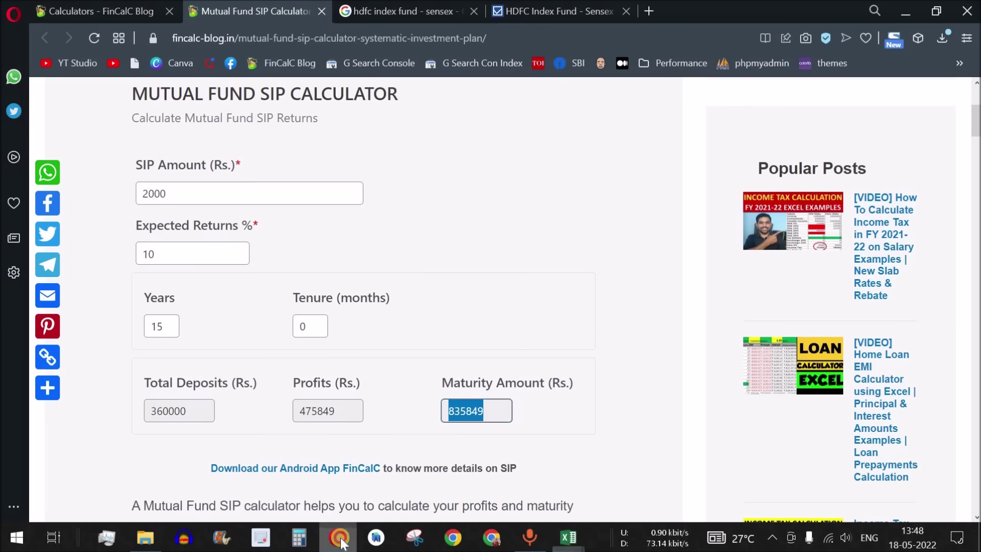
left_click(102, 12)
scroll(506, 281, "down", 3)
scroll(505, 279, "down", 4)
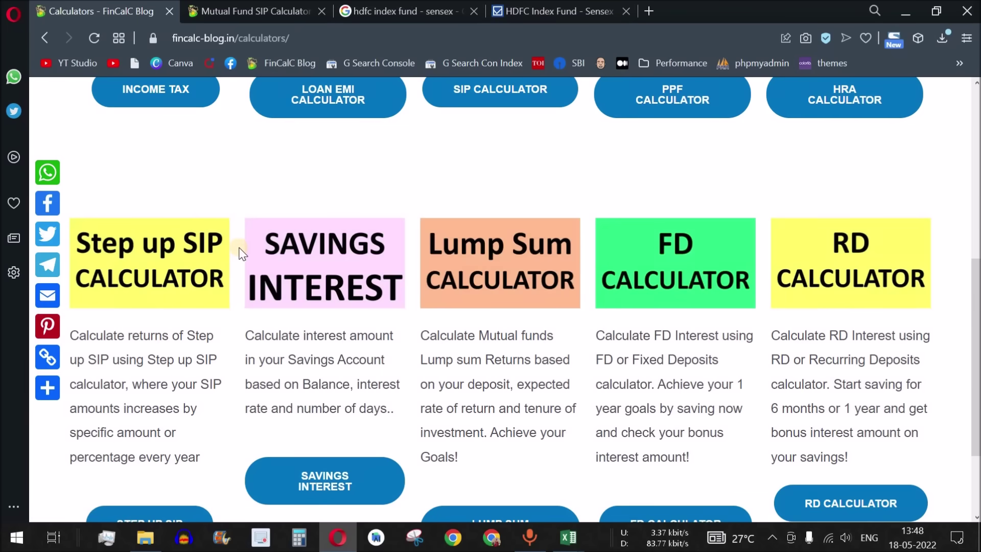
key("ctrl+Tab")
key("ctrl+Tab")
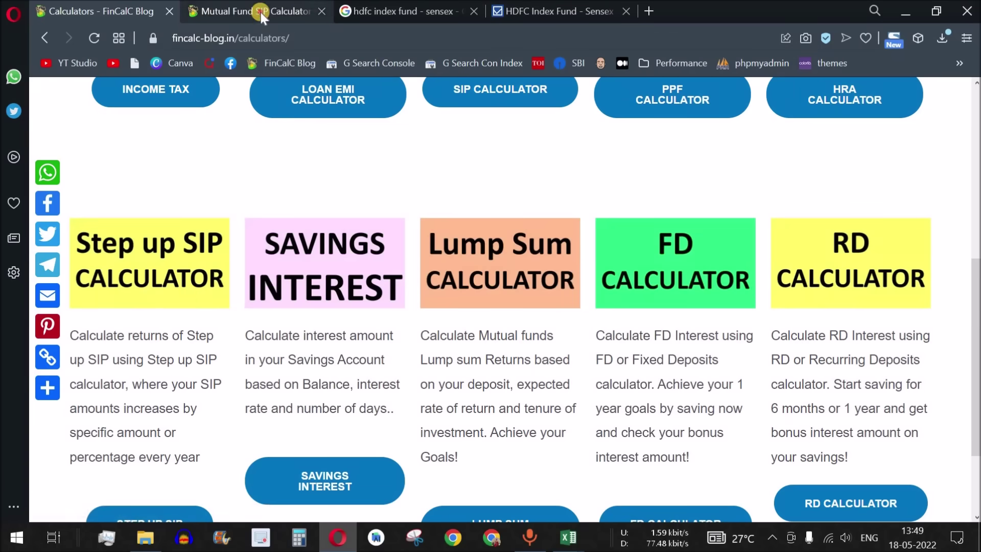
Return to the Mutual Fund SIP Calculator page and review the SIP amount and the profits for 15 years.
left_click(260, 12)
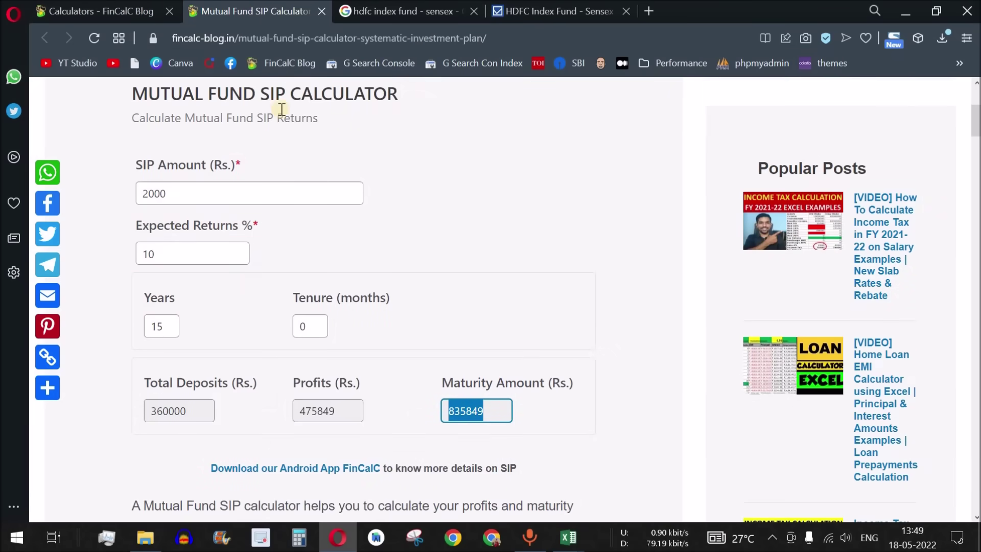
left_click_drag(175, 192, 145, 193)
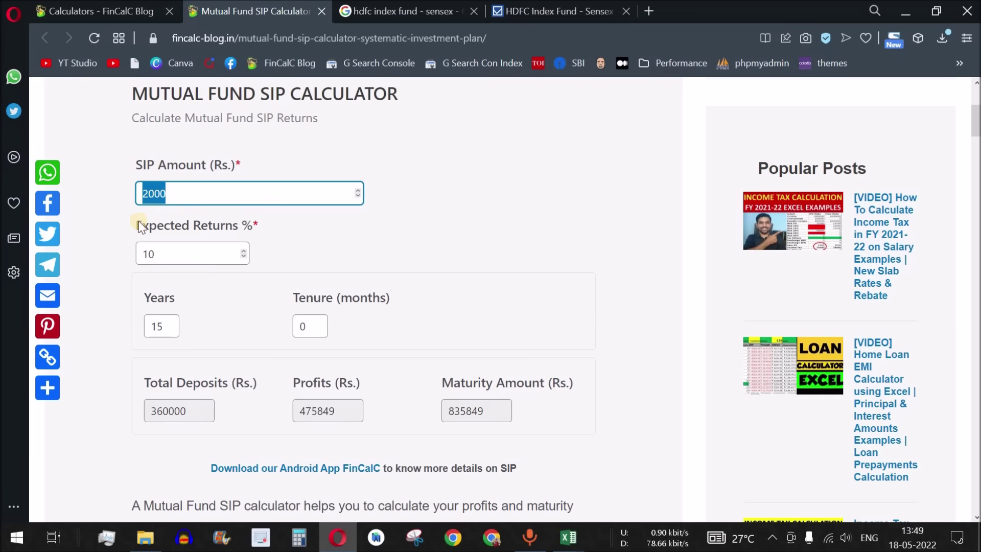
left_click(449, 213)
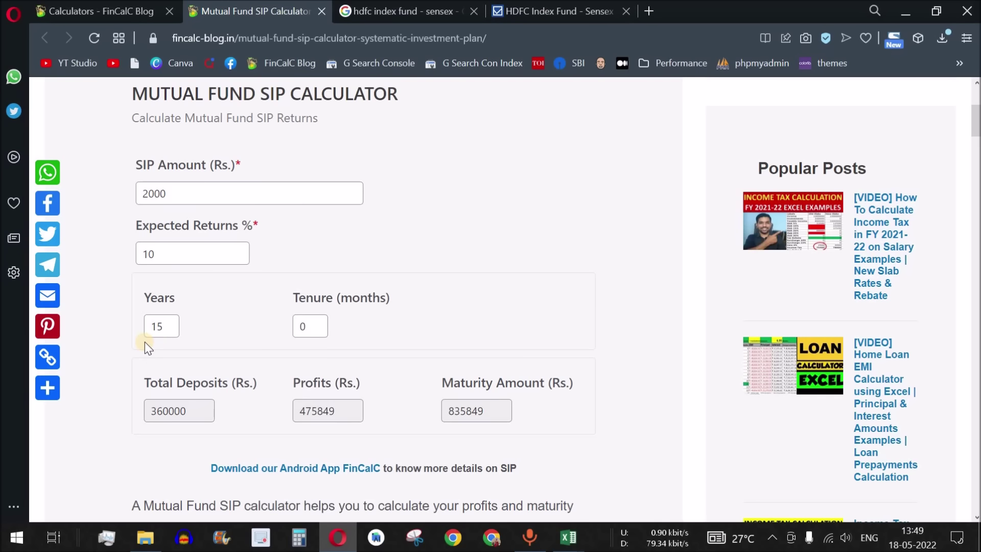
double_click(153, 193)
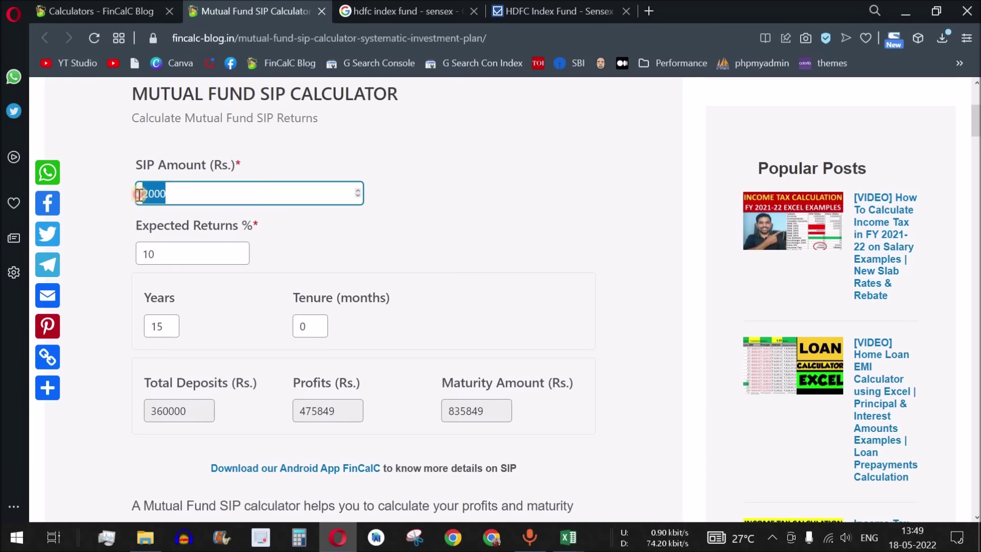
left_click(557, 239)
left_click_drag(336, 416, 288, 409)
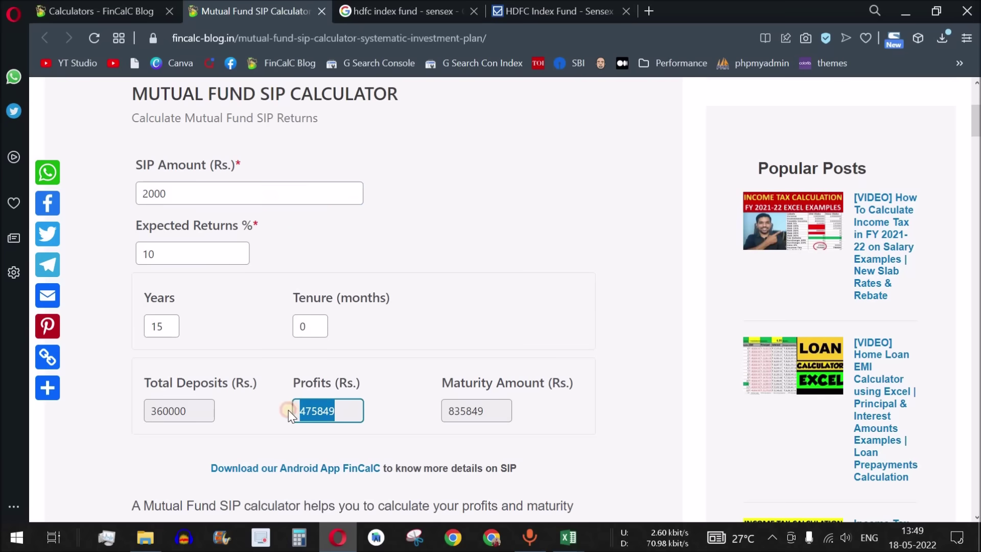
left_click(645, 315)
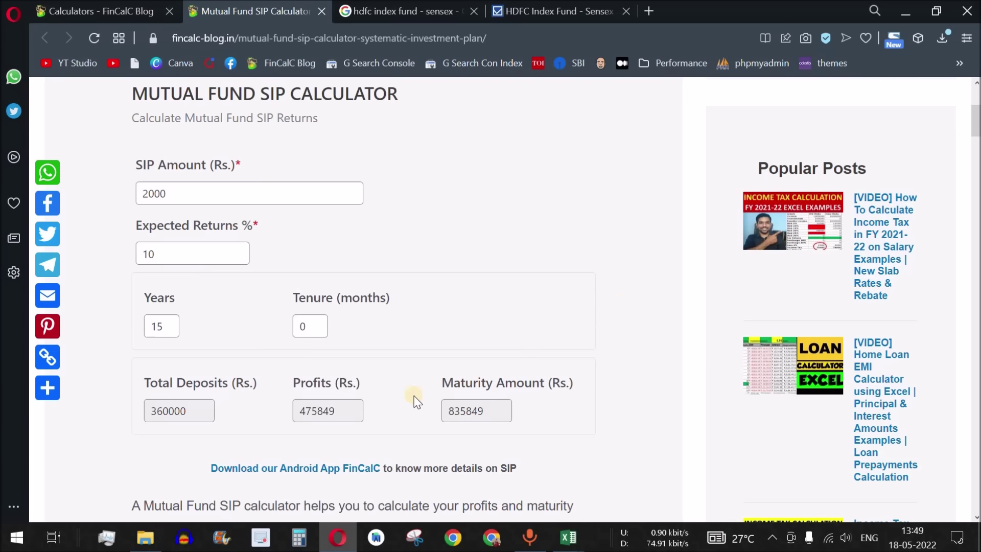
Switch to the Book1 workbook in Excel and check the year 7 maturity amount in C9.
mouse_move(568, 536)
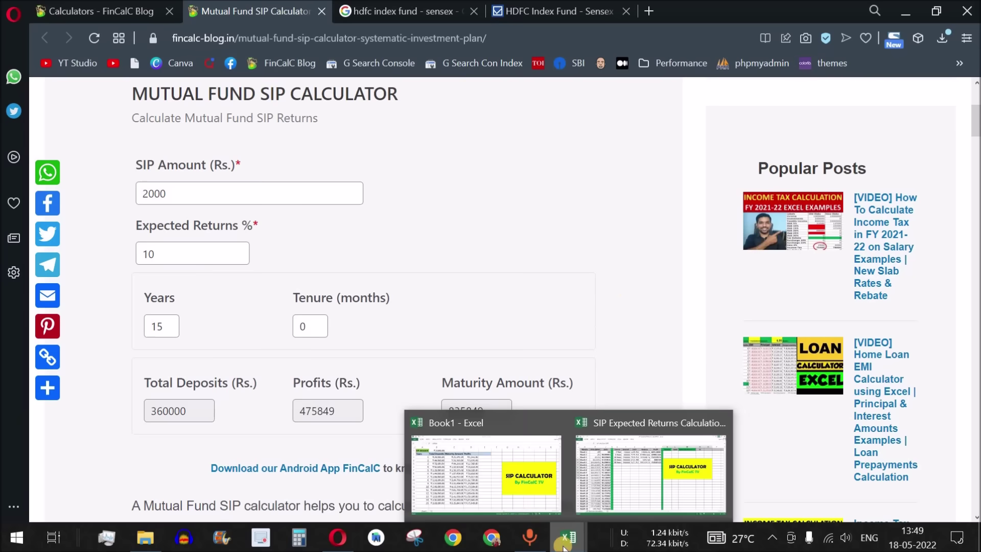
left_click(498, 483)
left_click(283, 273)
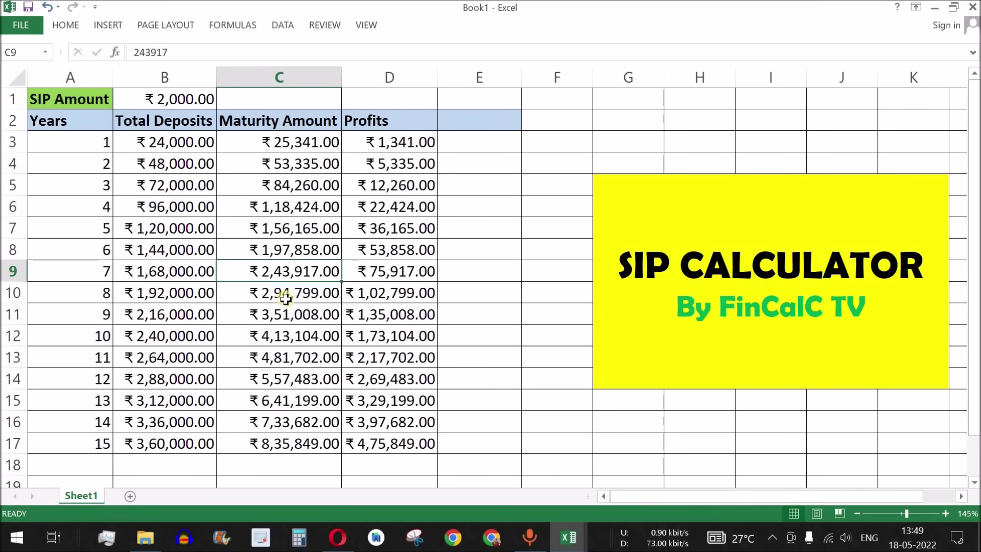
Switch back to the browser and open the SIP returns Excel calculator download article linked on the SIP calculator page.
left_click(337, 537)
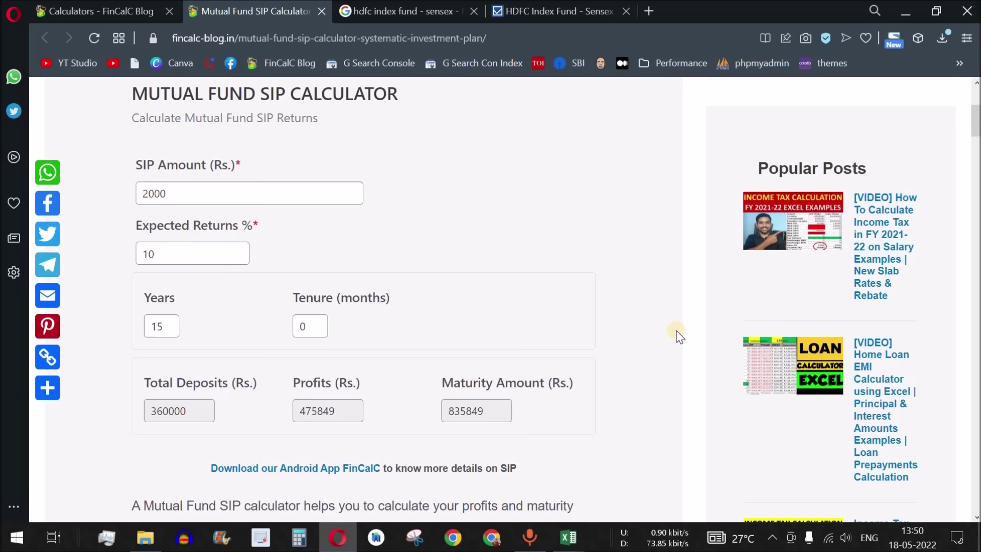
scroll(678, 336, "up", 3)
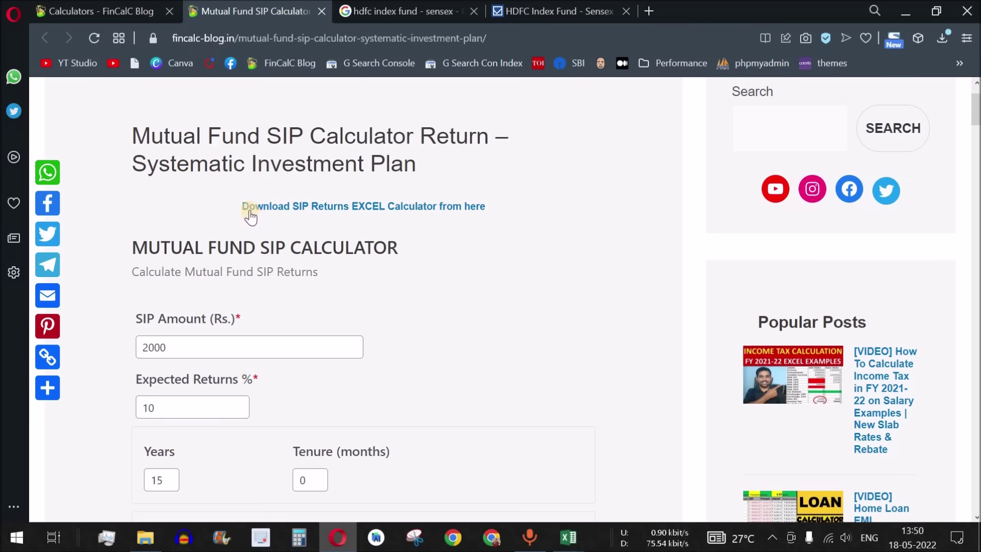
left_click(366, 209)
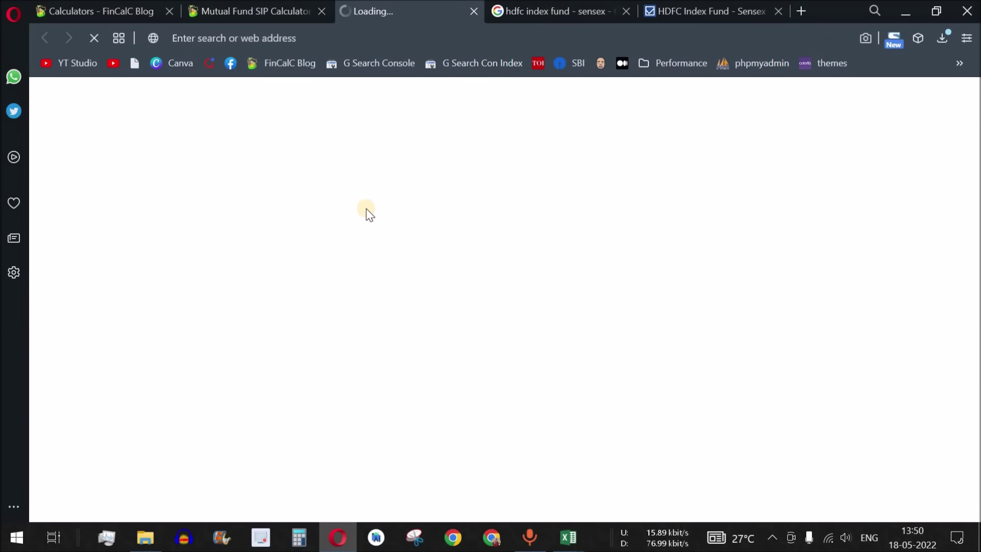
left_click_drag(144, 267, 441, 291)
left_click(508, 305)
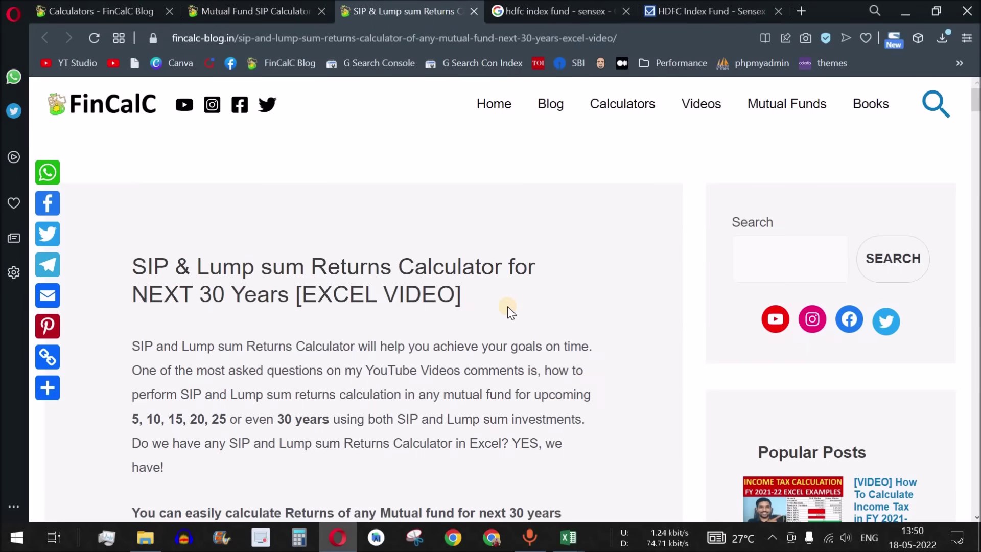
Find the download entry in the article's table of contents and jump to the Download Mutual Fund Returns Calculator section.
scroll(507, 305, "down", 12)
scroll(501, 308, "down", 8)
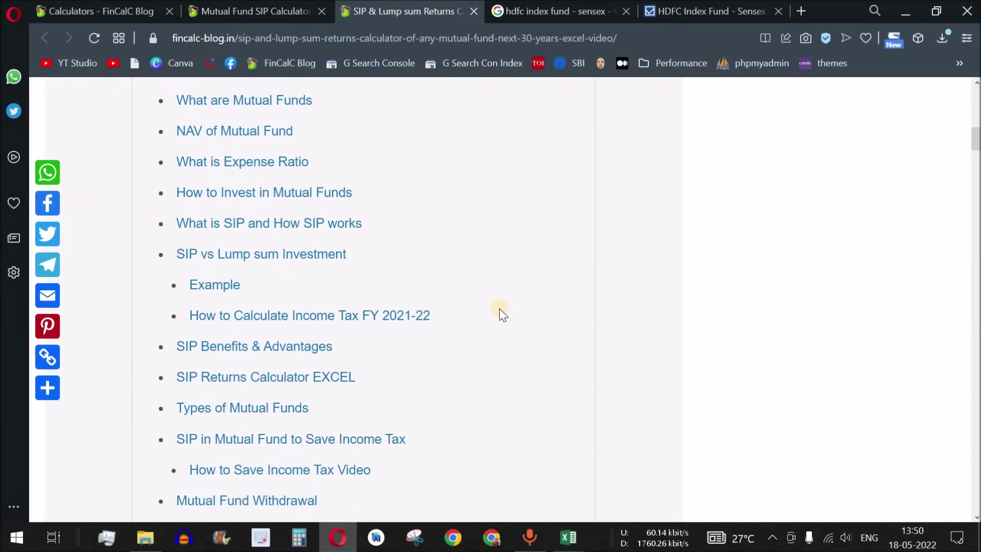
scroll(500, 309, "up", 3)
scroll(473, 253, "down", 9)
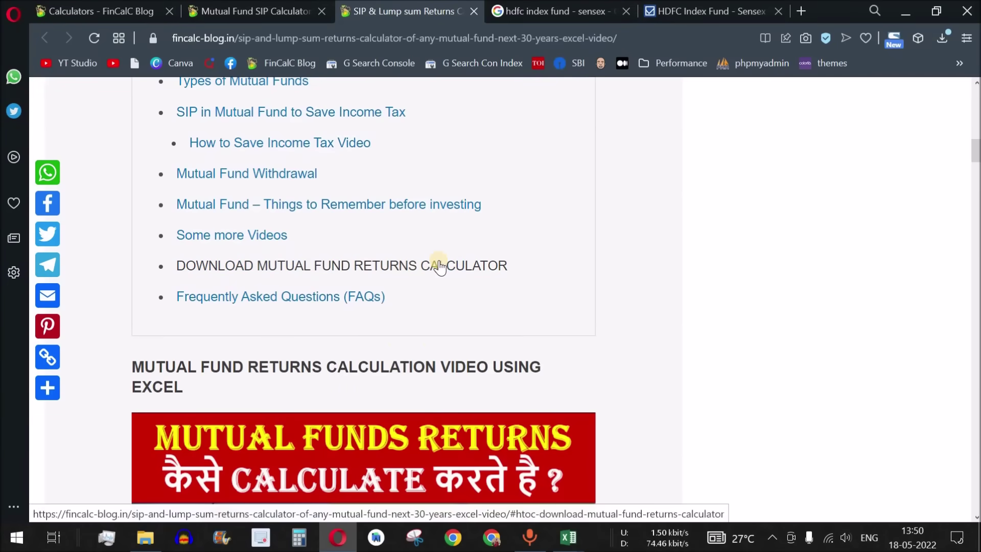
left_click(377, 266)
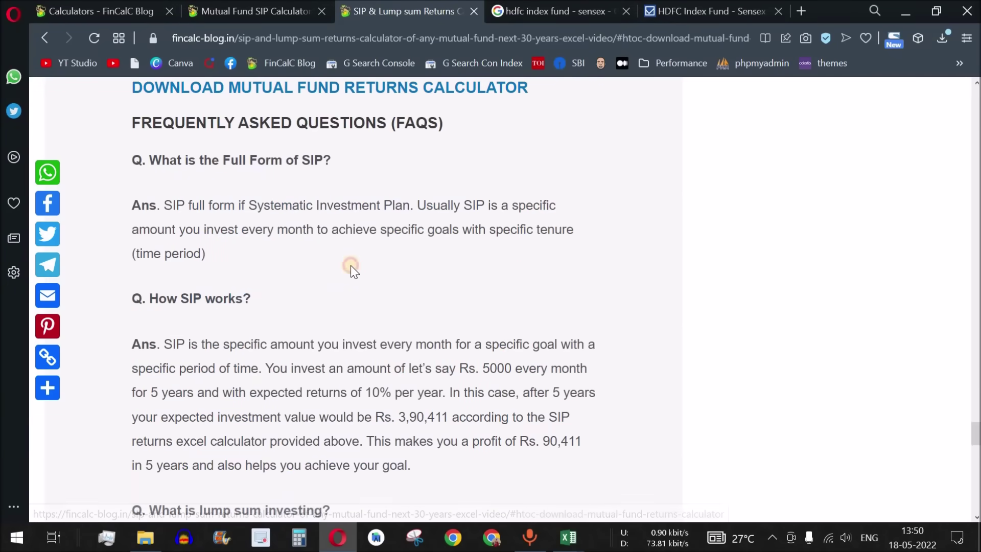
scroll(507, 320, "up", 2)
scroll(508, 320, "up", 1)
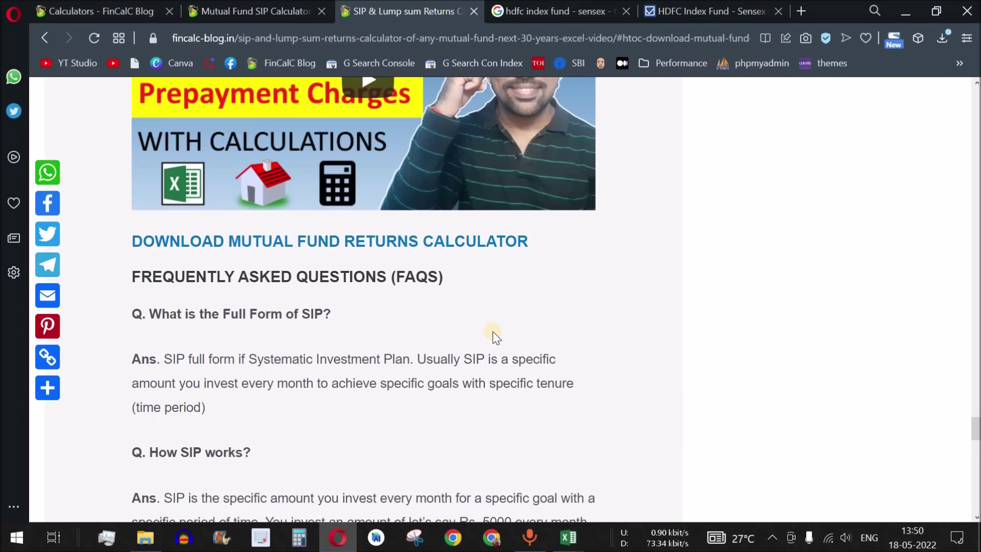
Look back up through the article's sections on more videos, things to remember before investing and mutual fund withdrawal.
scroll(572, 350, "up", 15)
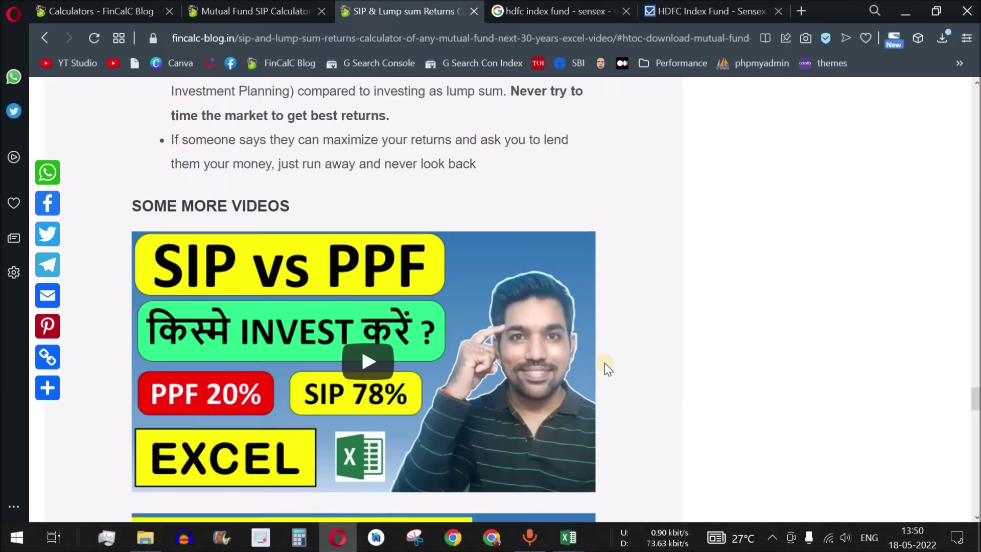
scroll(604, 362, "up", 1)
scroll(604, 362, "up", 5)
scroll(605, 362, "up", 6)
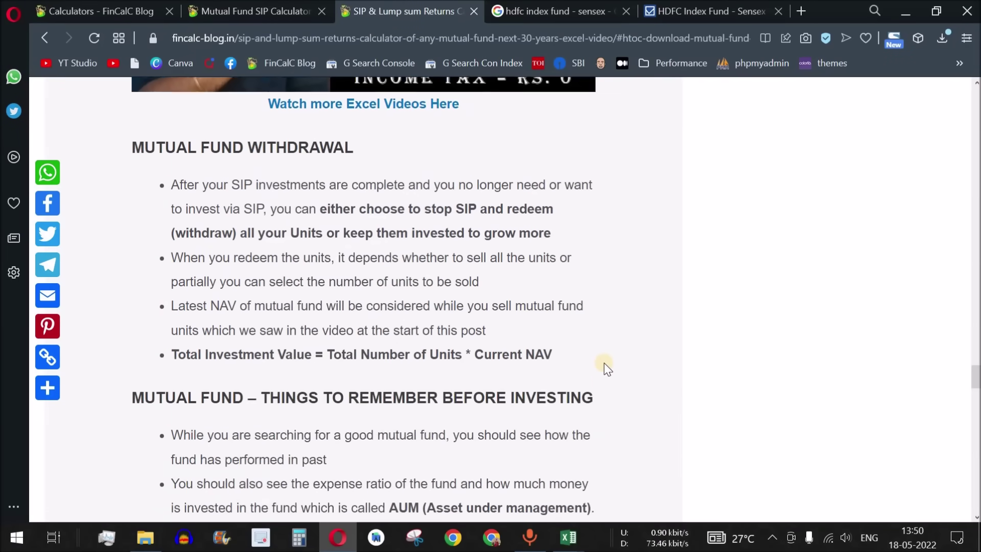
Review the article's earlier sections on the SIP returns Excel calculator, how SIP works, and SIP versus lump sum investment.
scroll(604, 362, "up", 15)
scroll(638, 355, "up", 15)
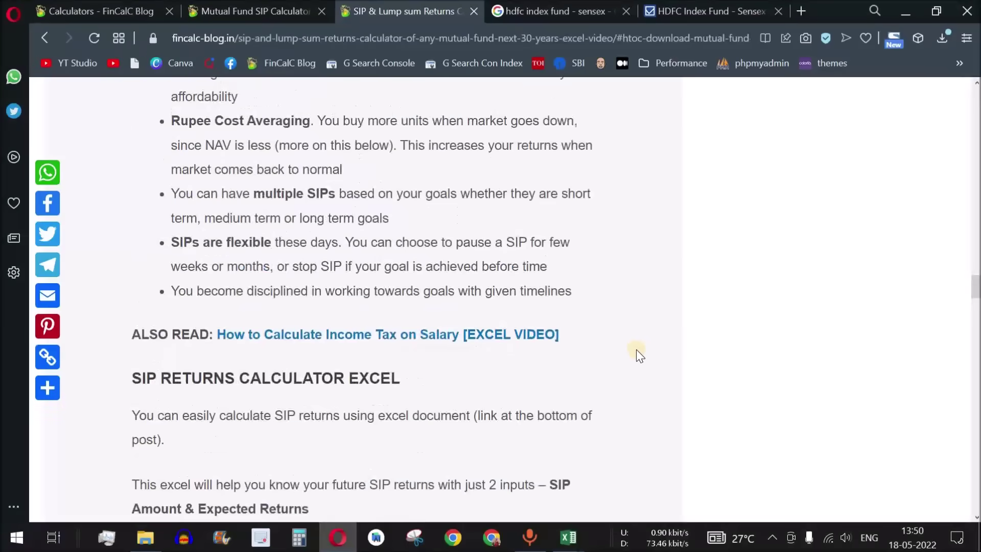
scroll(636, 351, "up", 3)
scroll(637, 351, "up", 8)
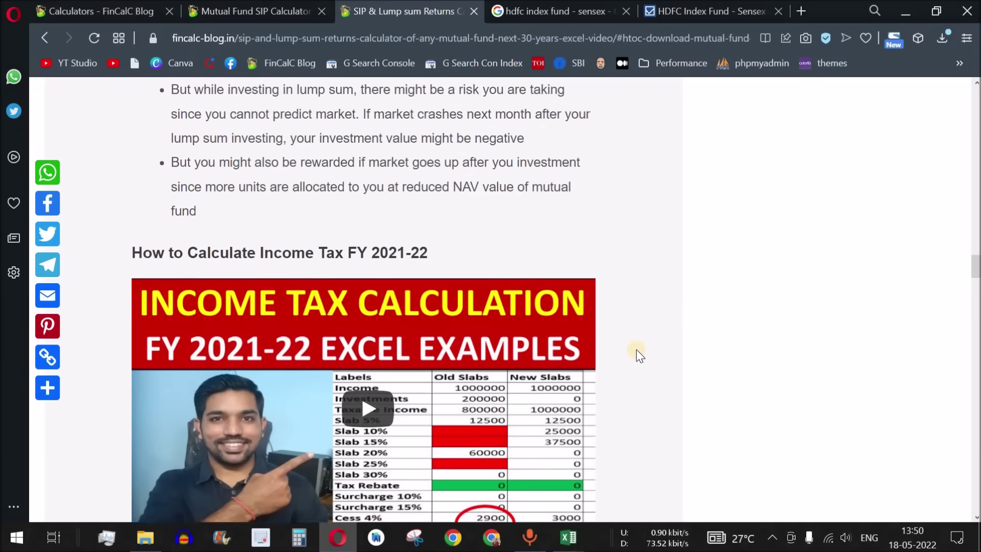
scroll(636, 349, "up", 15)
scroll(636, 349, "up", 5)
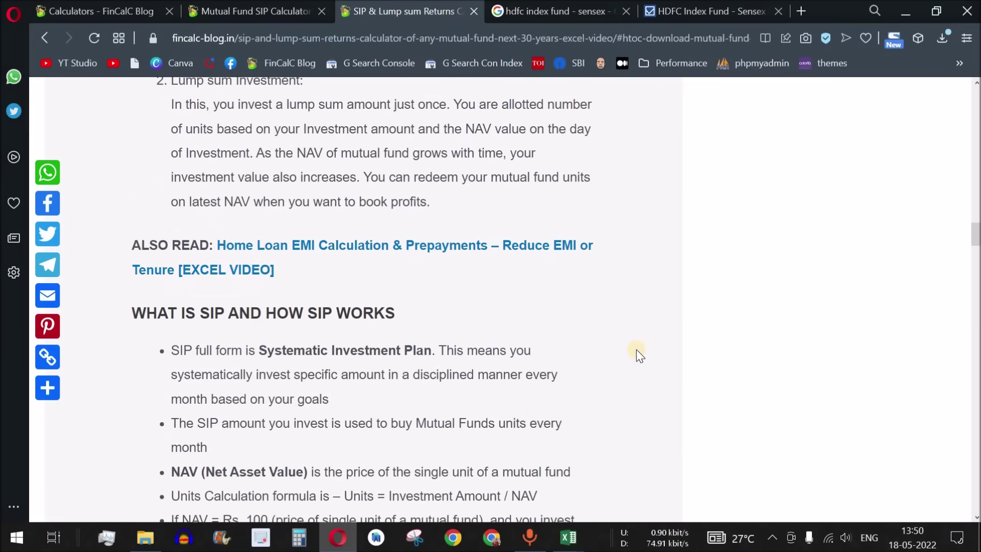
scroll(635, 349, "up", 3)
Switch to the SIP Expected Returns Calculation workbook in Excel and examine the monthly units and the 1 to 20 year returns table.
mouse_move(580, 543)
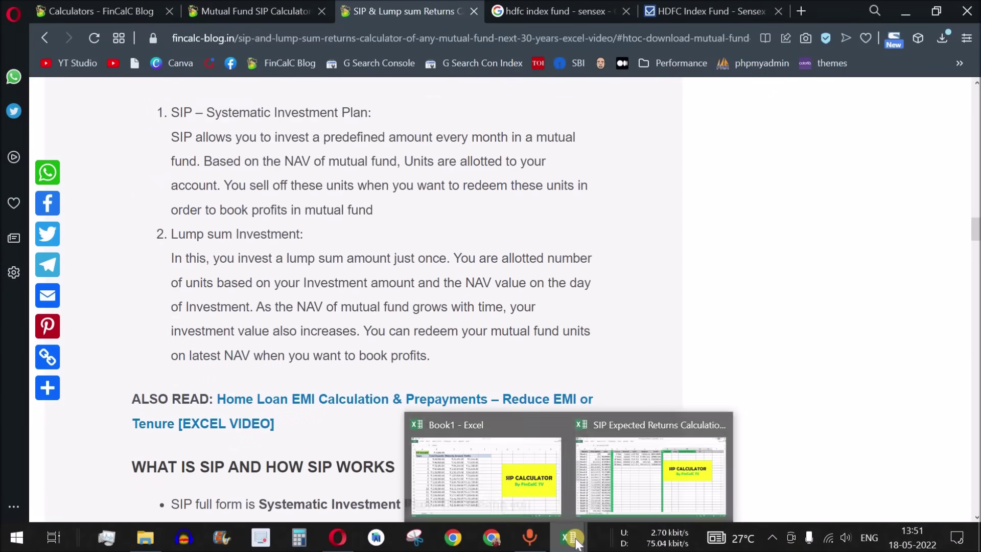
left_click(633, 480)
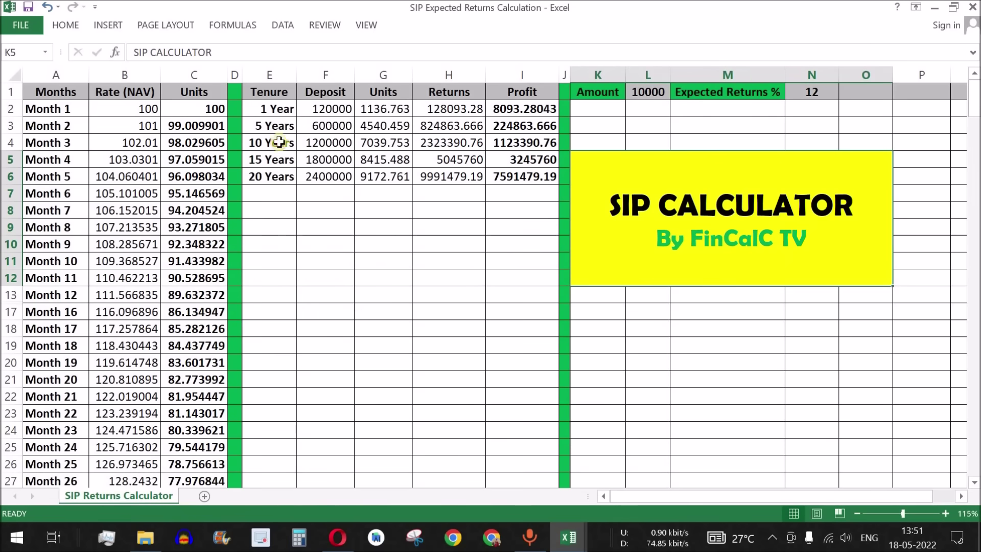
left_click_drag(67, 111, 489, 384)
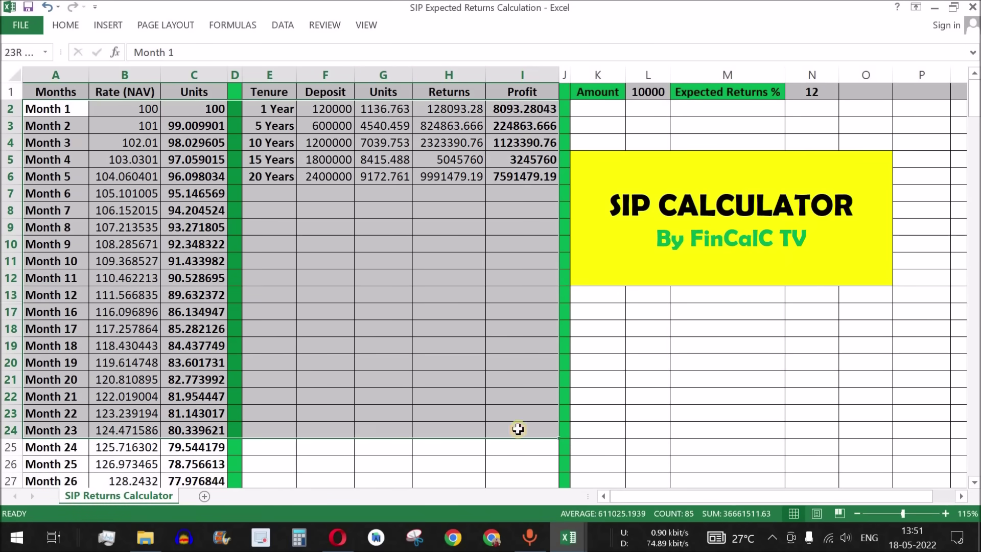
left_click(275, 108)
left_click_drag(276, 110, 531, 176)
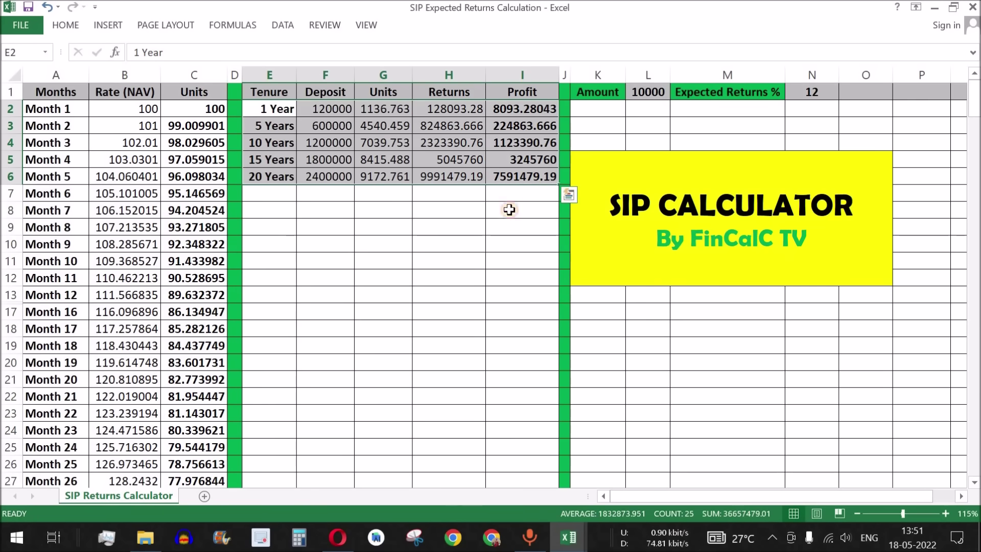
left_click(499, 159)
Set the SIP amount in L1 to 2000 and the expected returns percentage in N1 to 10.
left_click(656, 94)
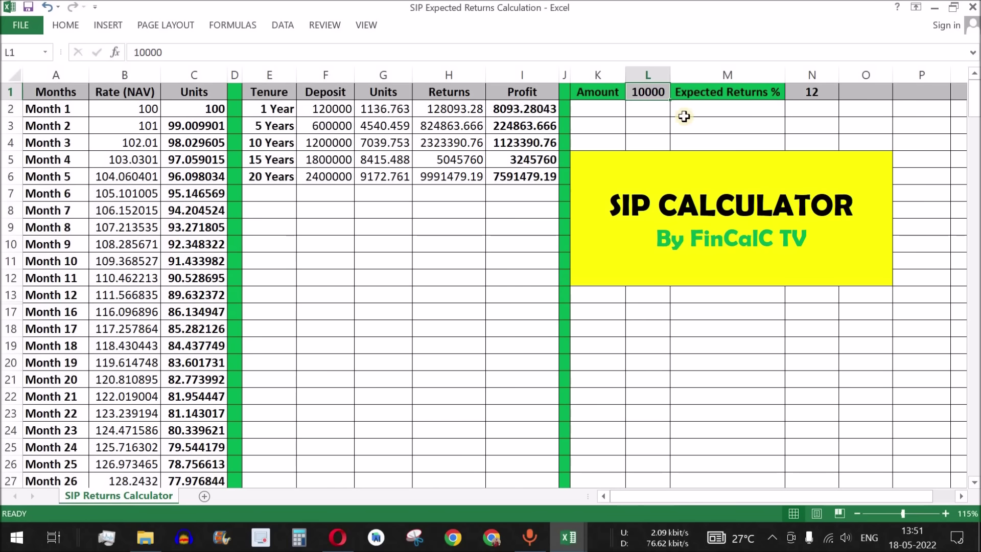
left_click(810, 92)
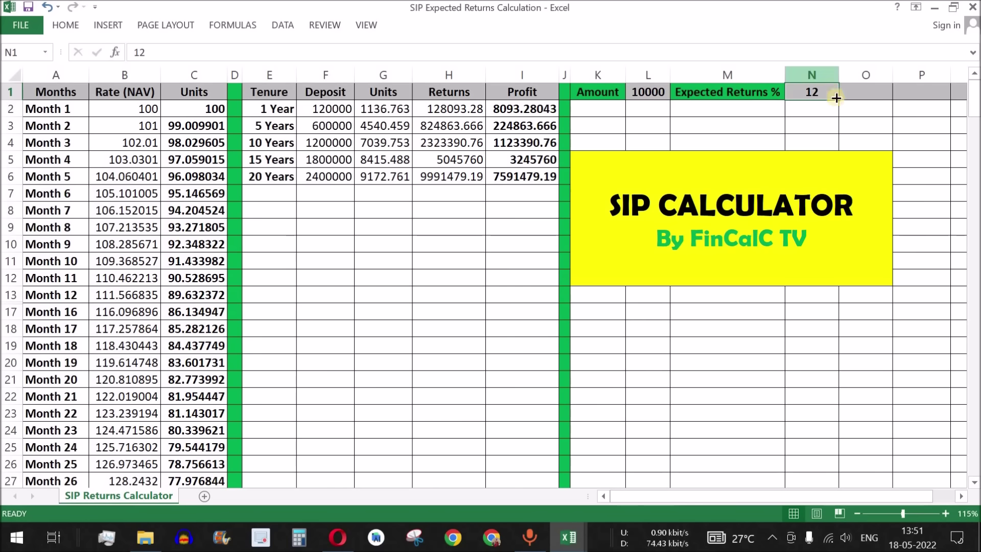
left_click(659, 93)
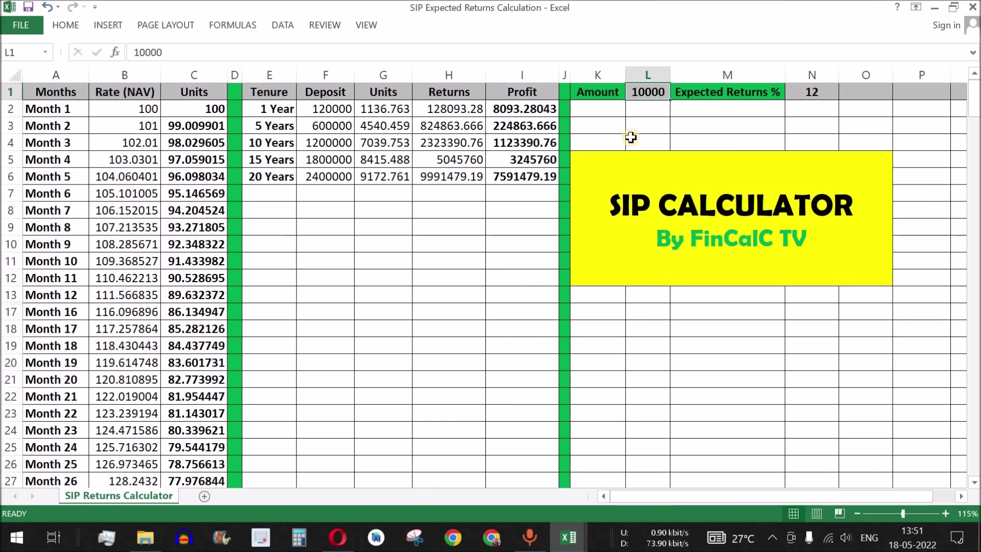
type("2000")
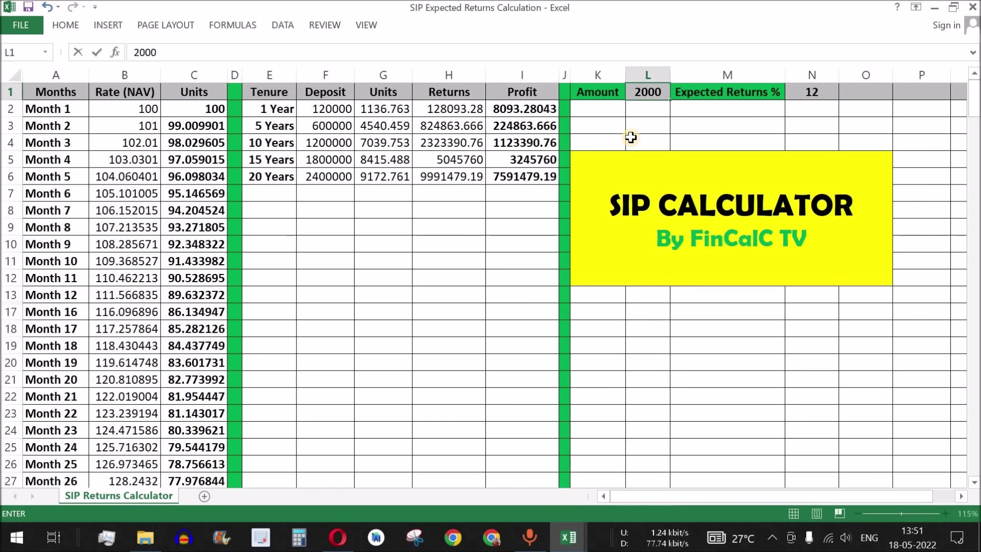
left_click(817, 98)
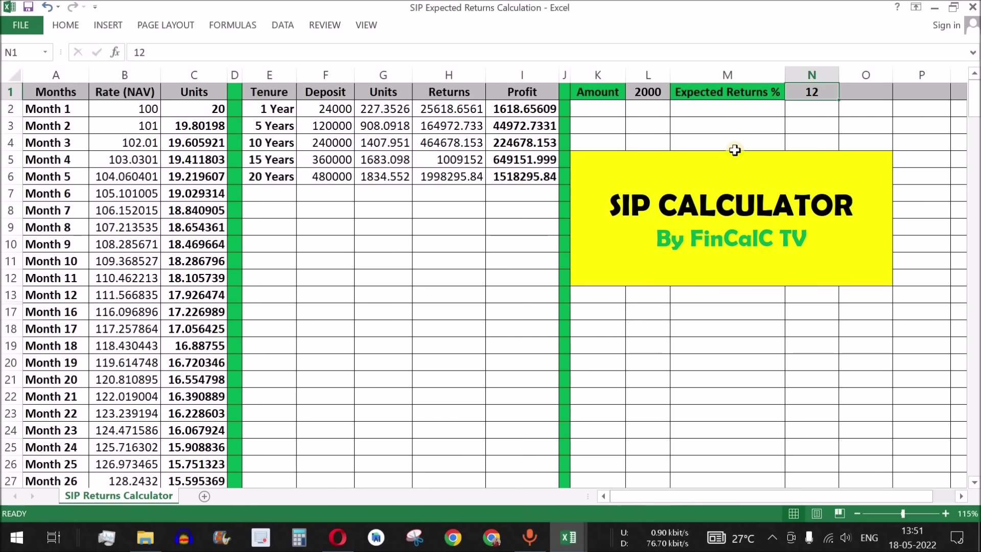
type("10")
key("Return")
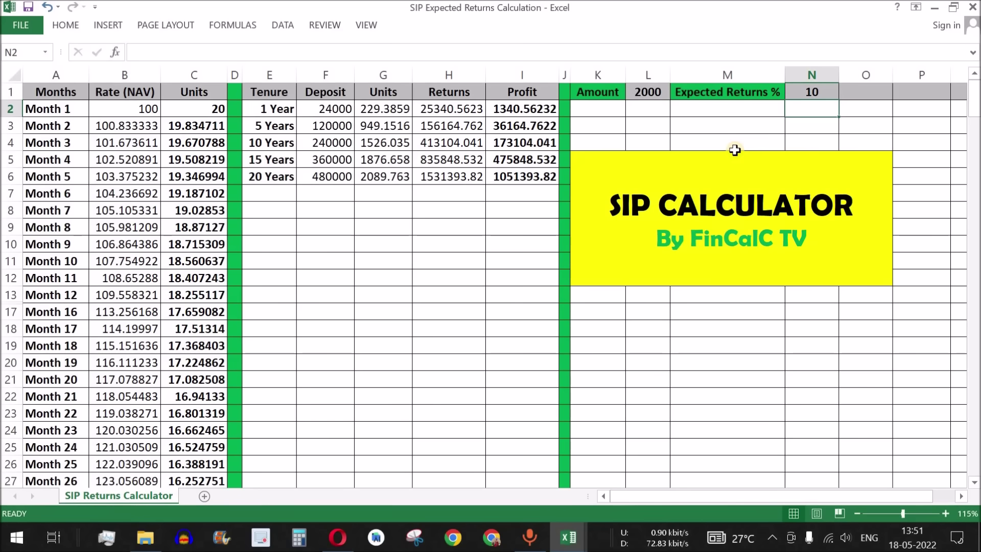
Check the 15-year deposit in F5 and the 15-year returns in H5.
left_click(304, 160)
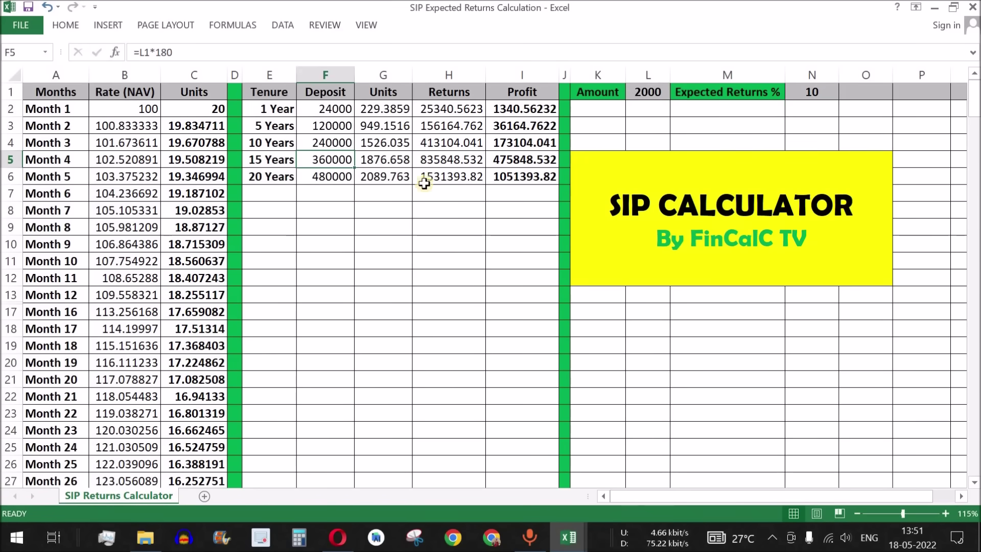
left_click(447, 161)
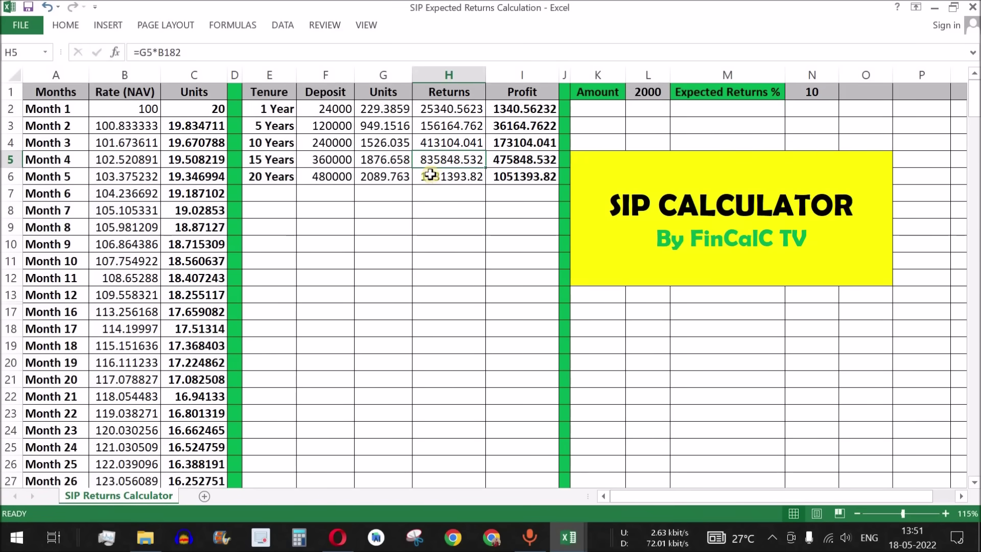